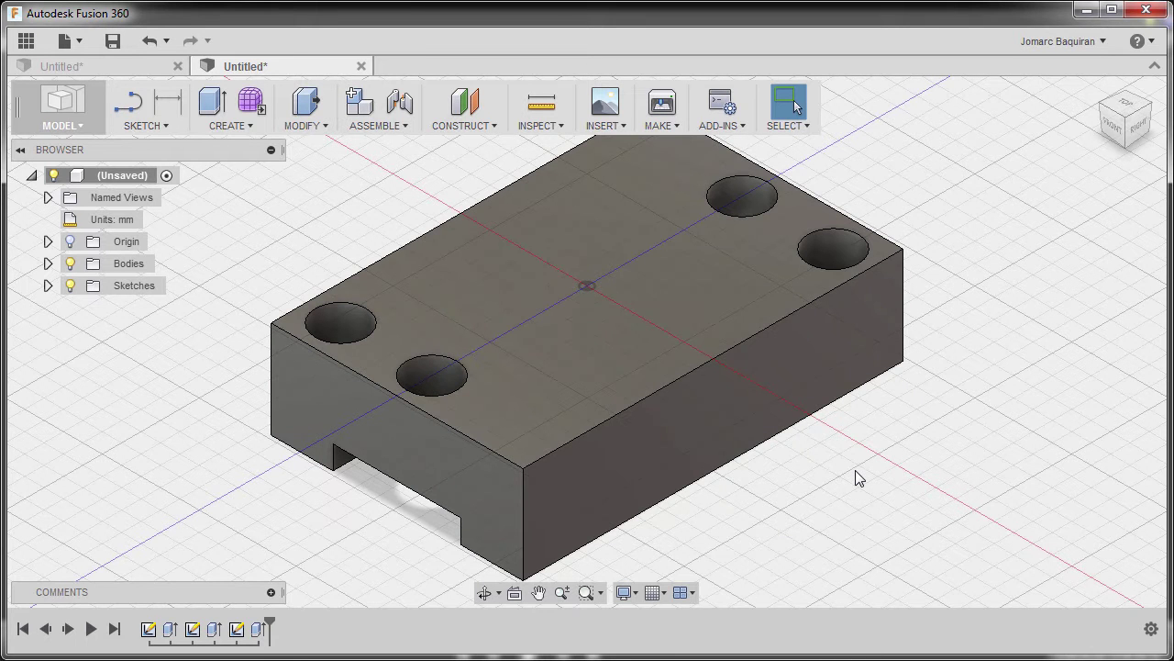
Step: Sketch a diagonal line about 75 mm long on the block's top face, sloping down from its left edge to its right edge
key("s")
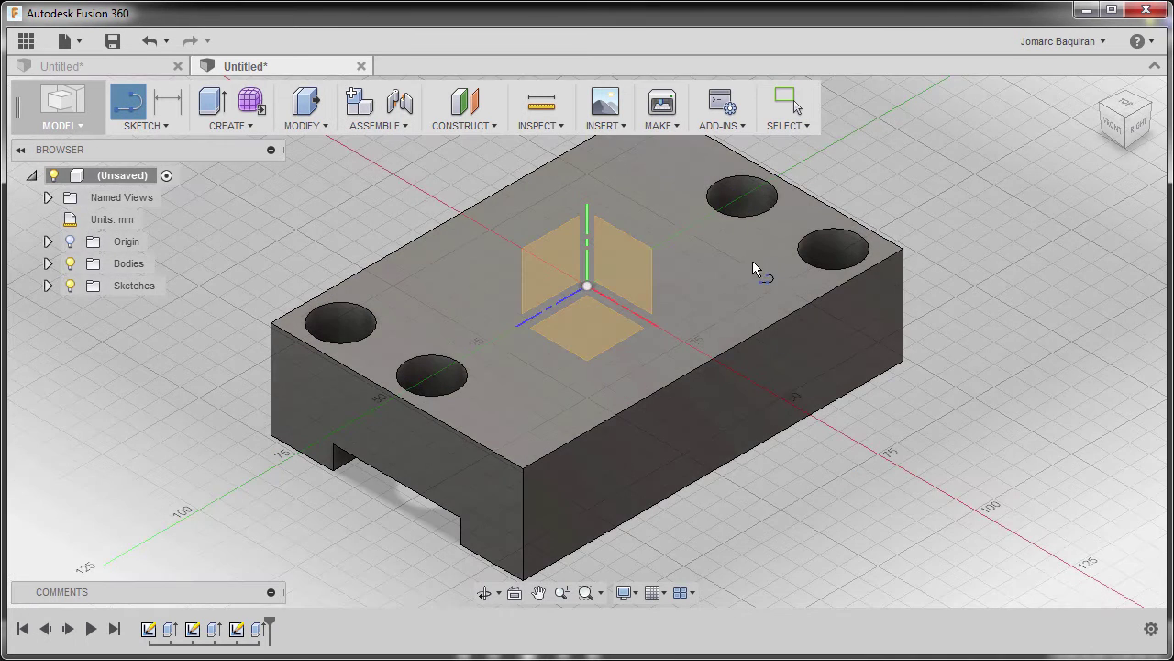
left_click(766, 265)
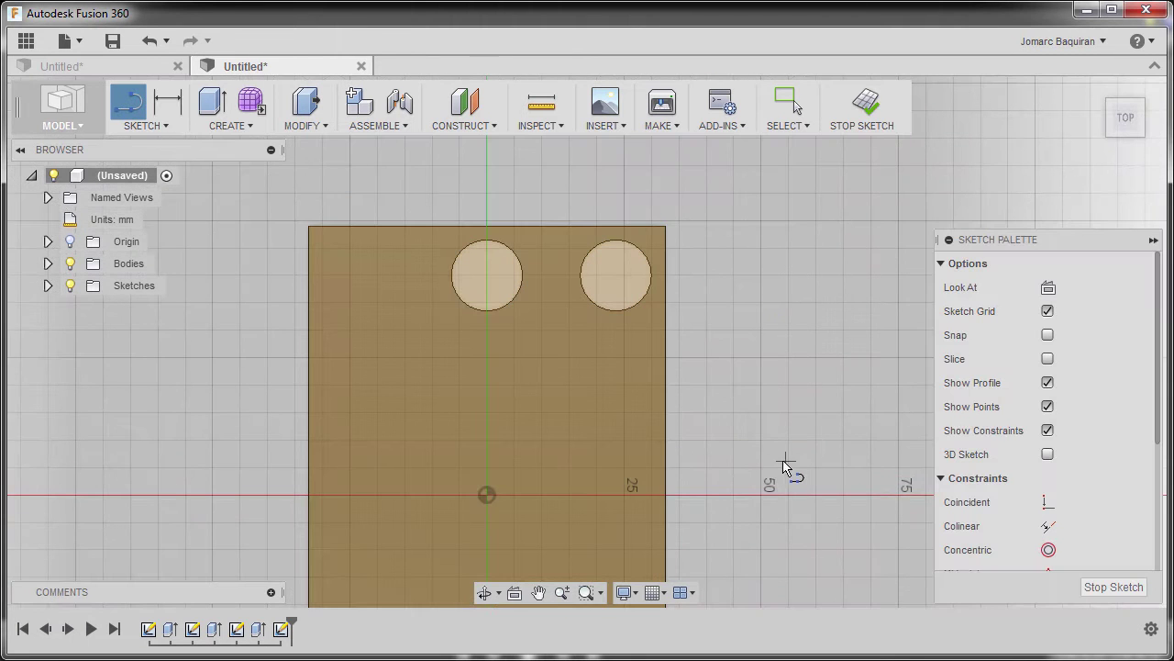
mouse_move(778, 456)
middle_mouse_down()
mouse_move(776, 375)
mouse_move(755, 341)
mouse_move(740, 369)
middle_mouse_up()
scroll(776, 376, "down", 2)
scroll(755, 341, "down", 1)
key("l")
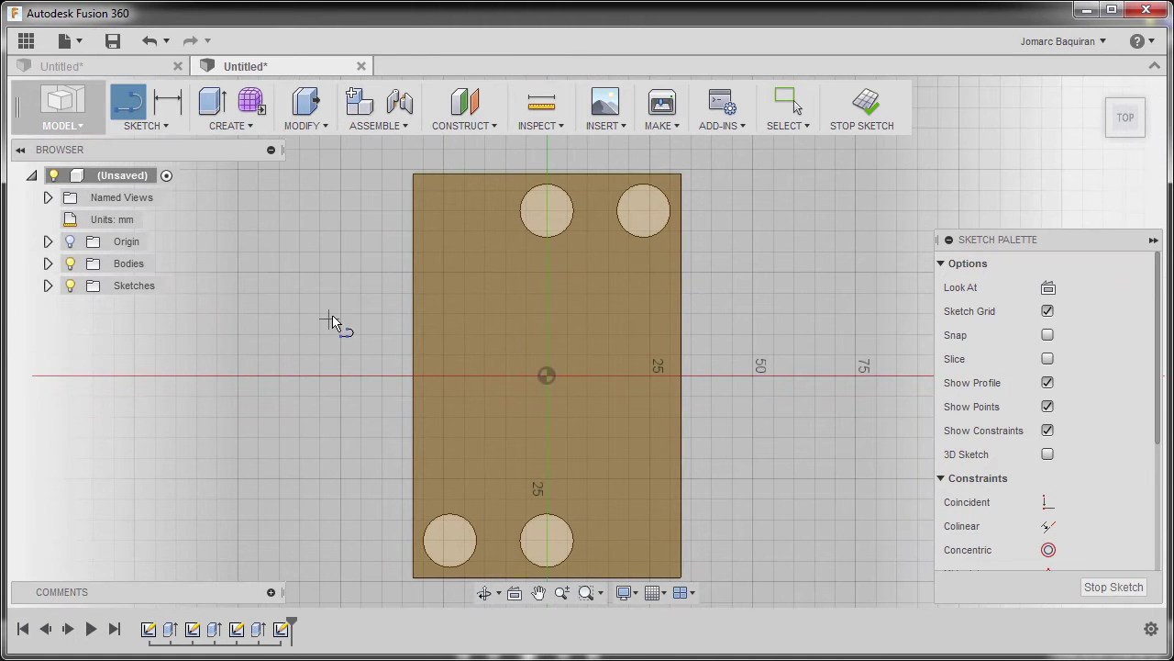
left_click(413, 298)
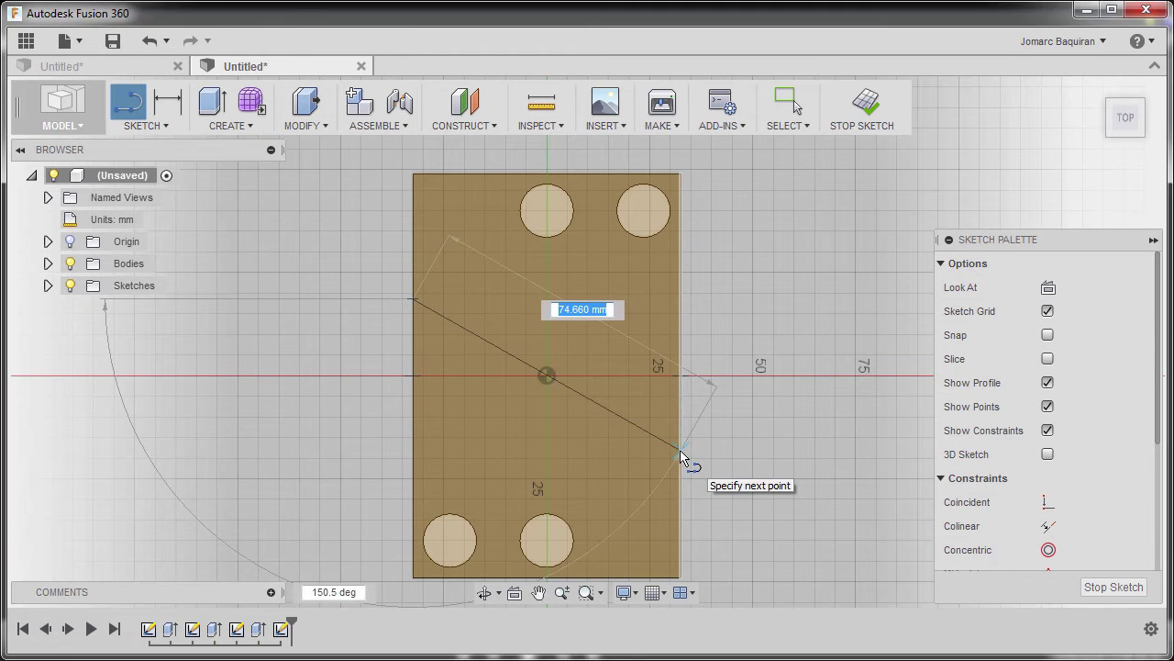
double_click(681, 452)
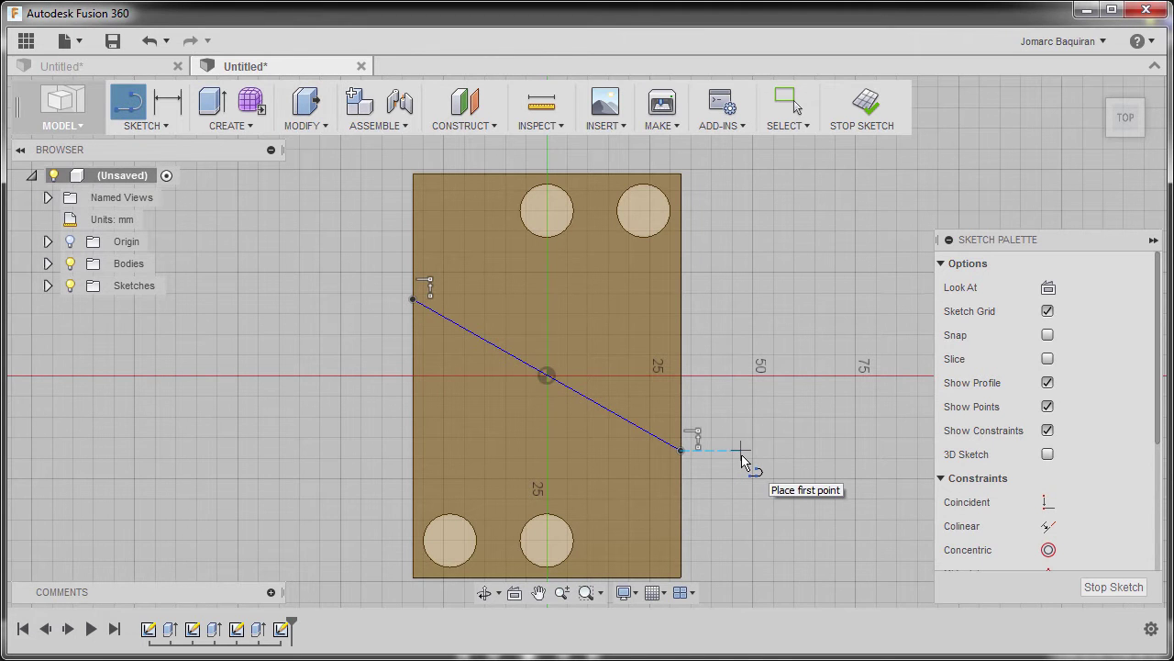
key("Escape")
Step: Dimension the diagonal line's right endpoint 33 mm above the block's lower edge
key("d")
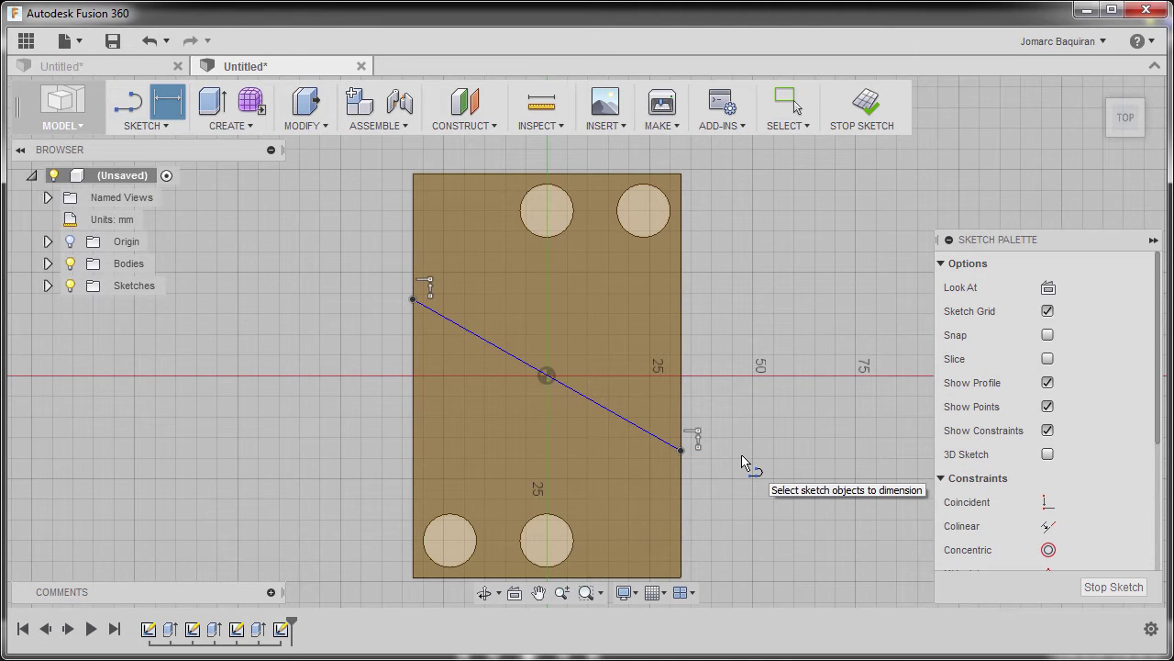
left_click(680, 450)
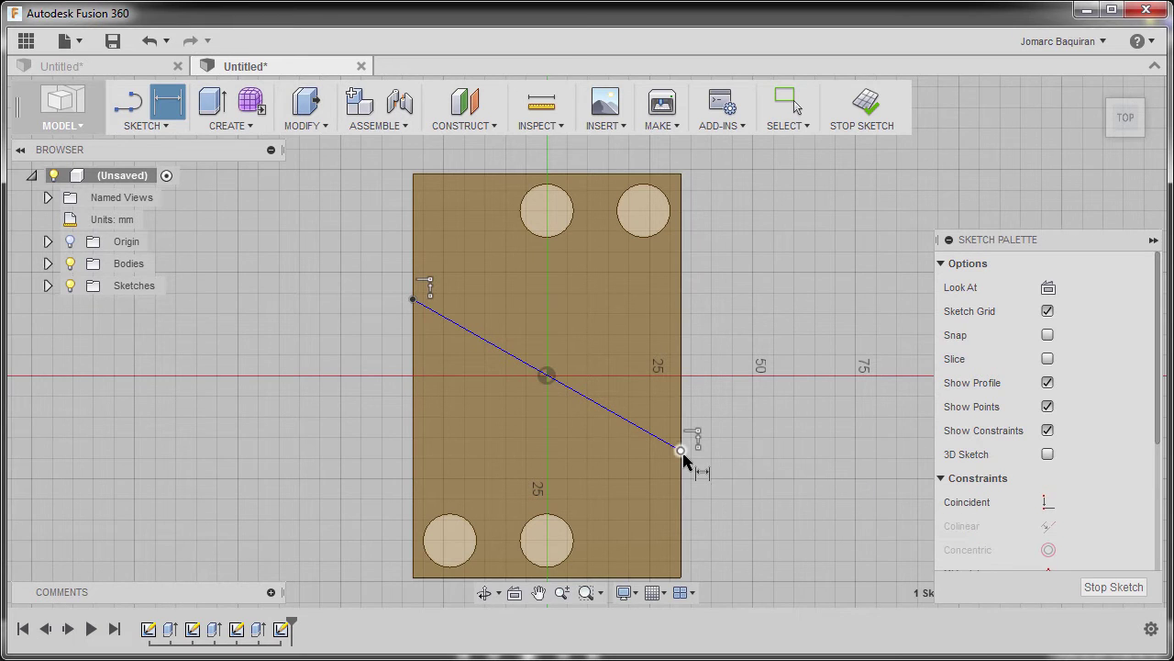
left_click(679, 575)
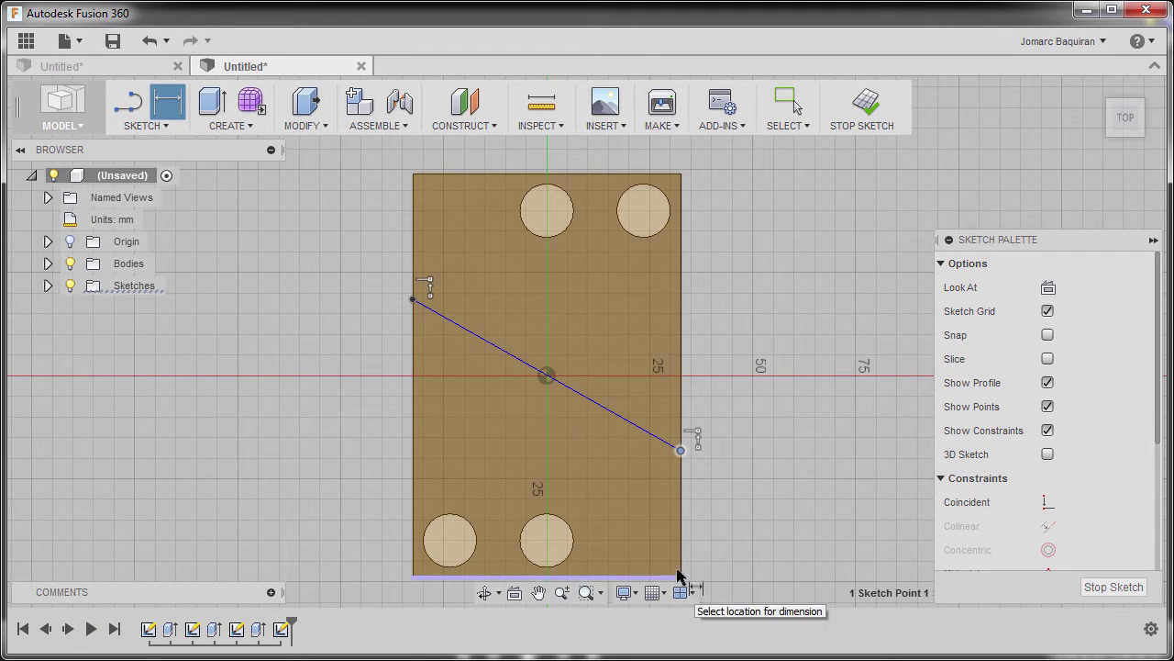
left_click(747, 519)
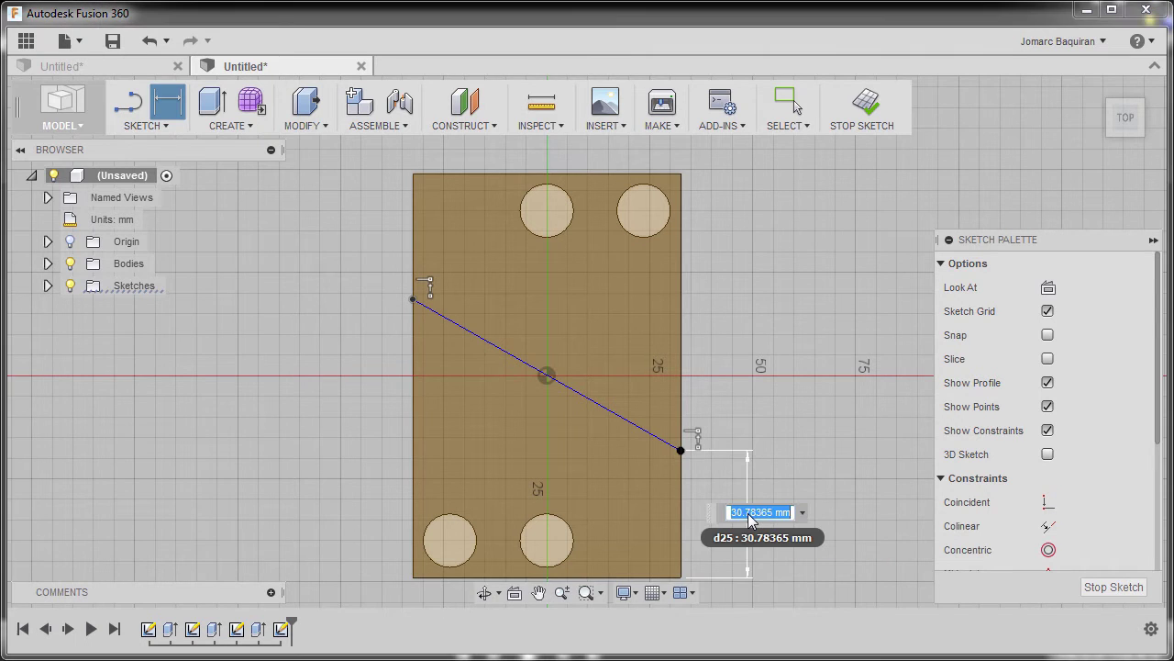
type("33")
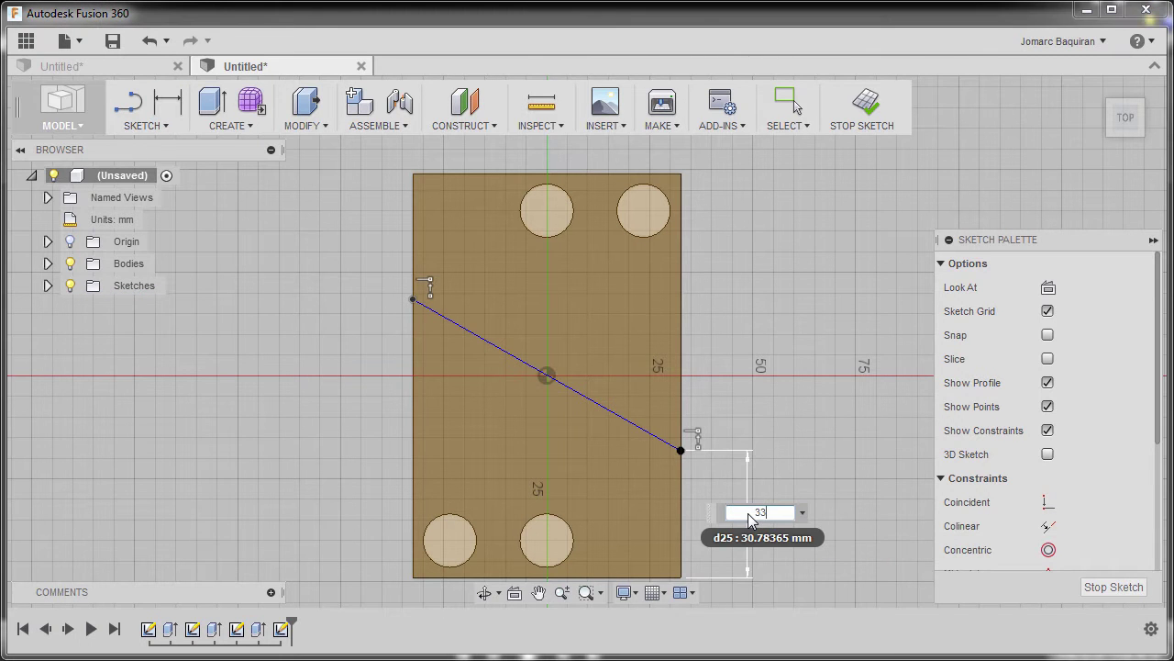
key("Return")
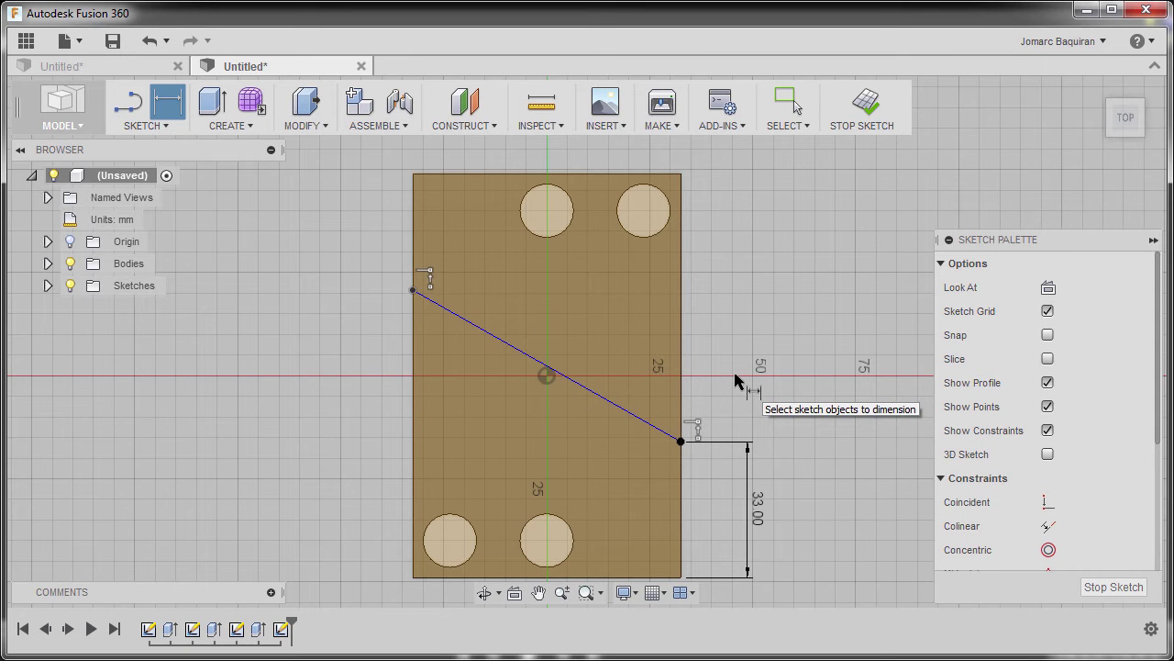
Step: Dimension the angle between the block's right edge and the diagonal line at 112 degrees
left_click(680, 322)
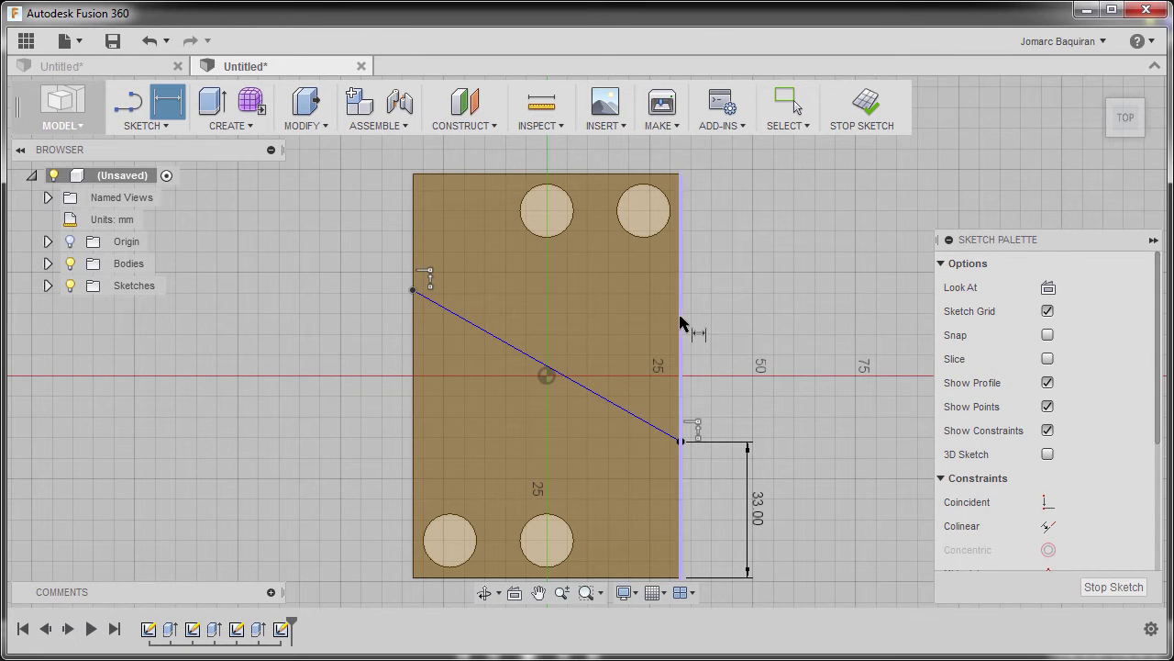
left_click(635, 420)
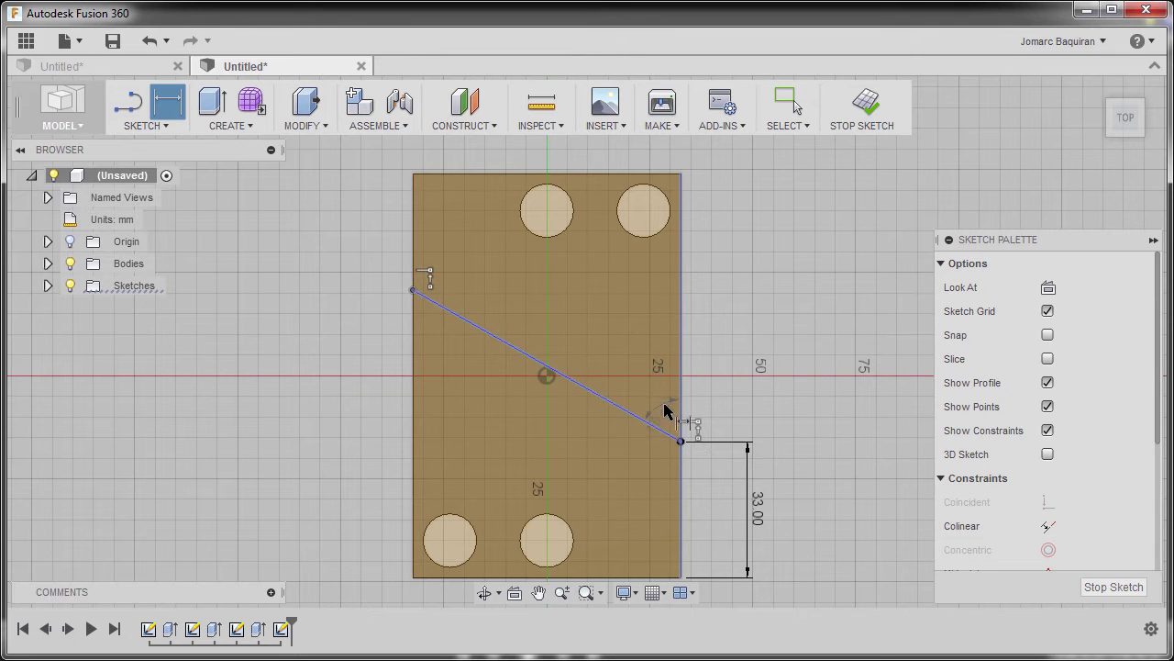
left_click(800, 356)
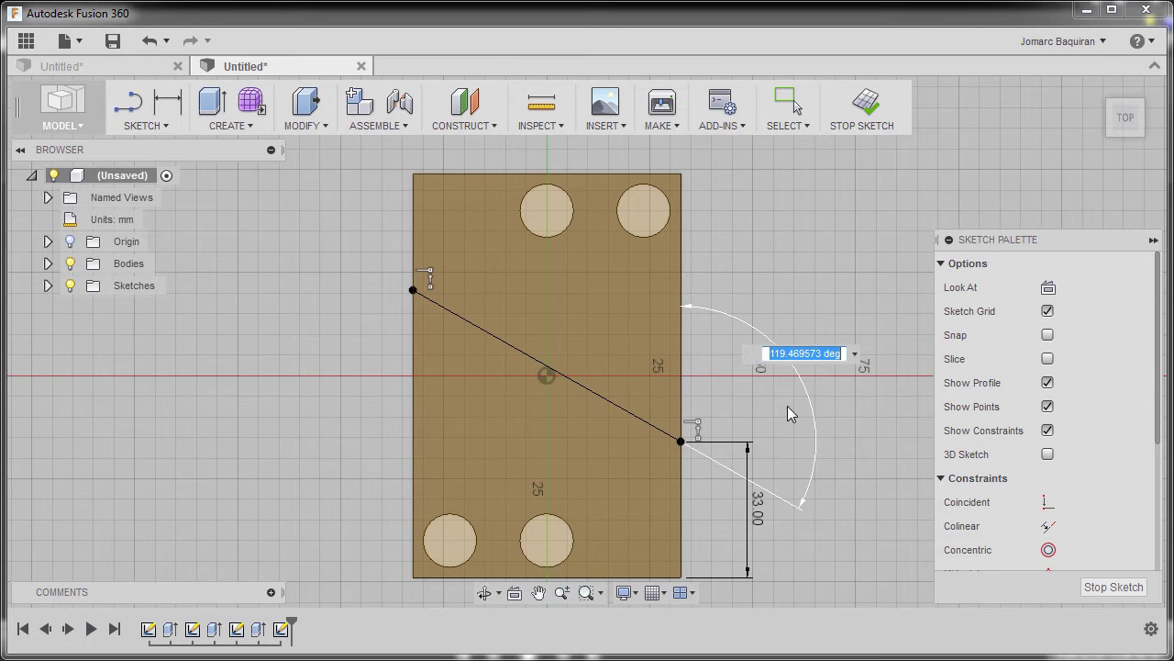
type("112")
key("Return")
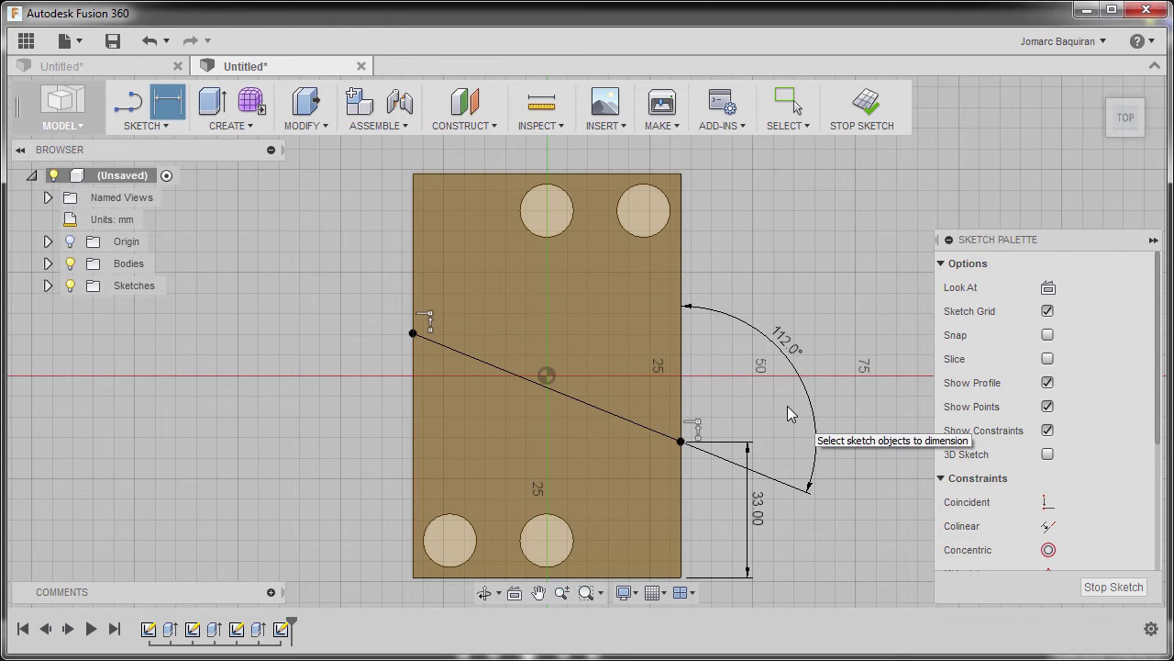
key("Escape")
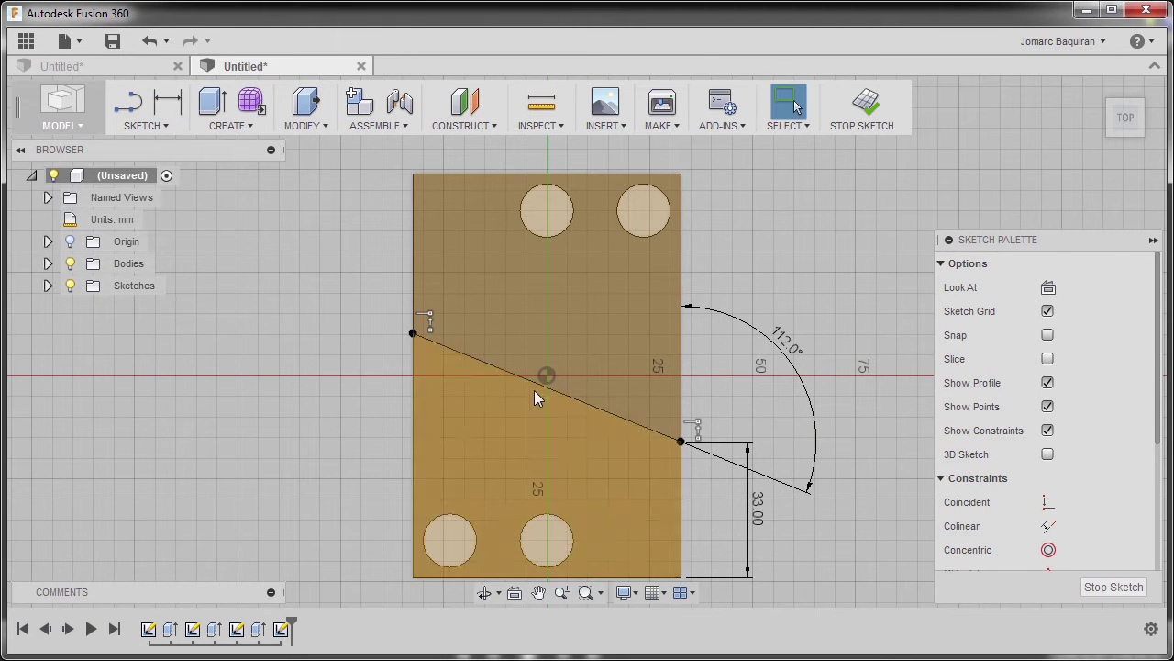
left_click(521, 376)
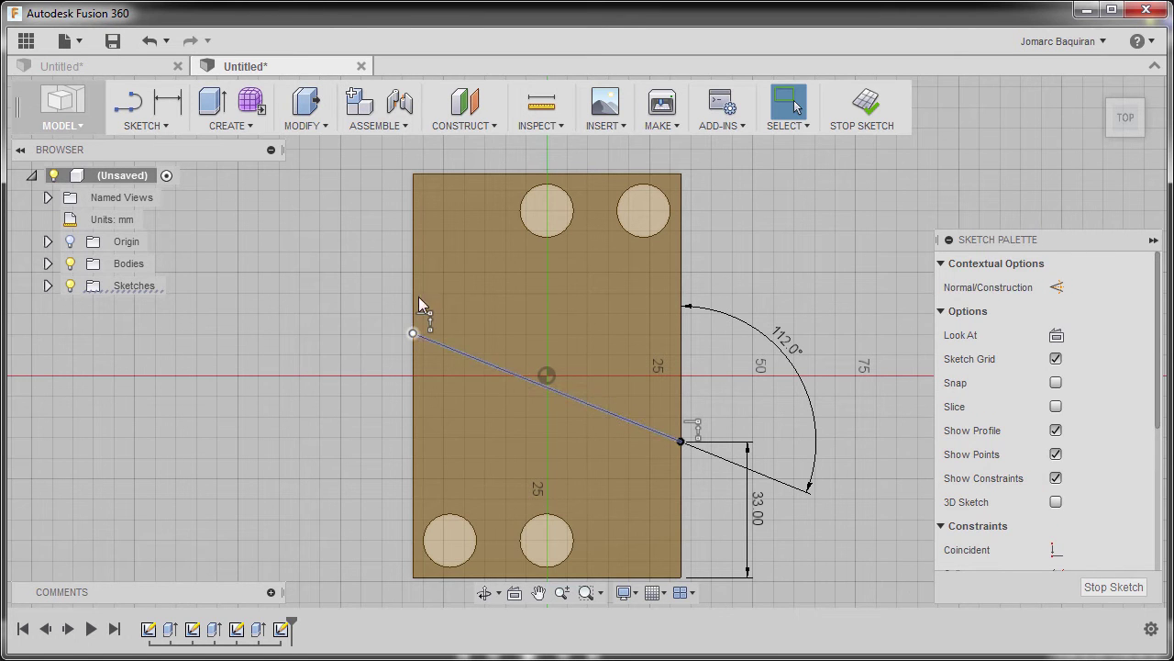
key("Escape")
left_click(624, 420)
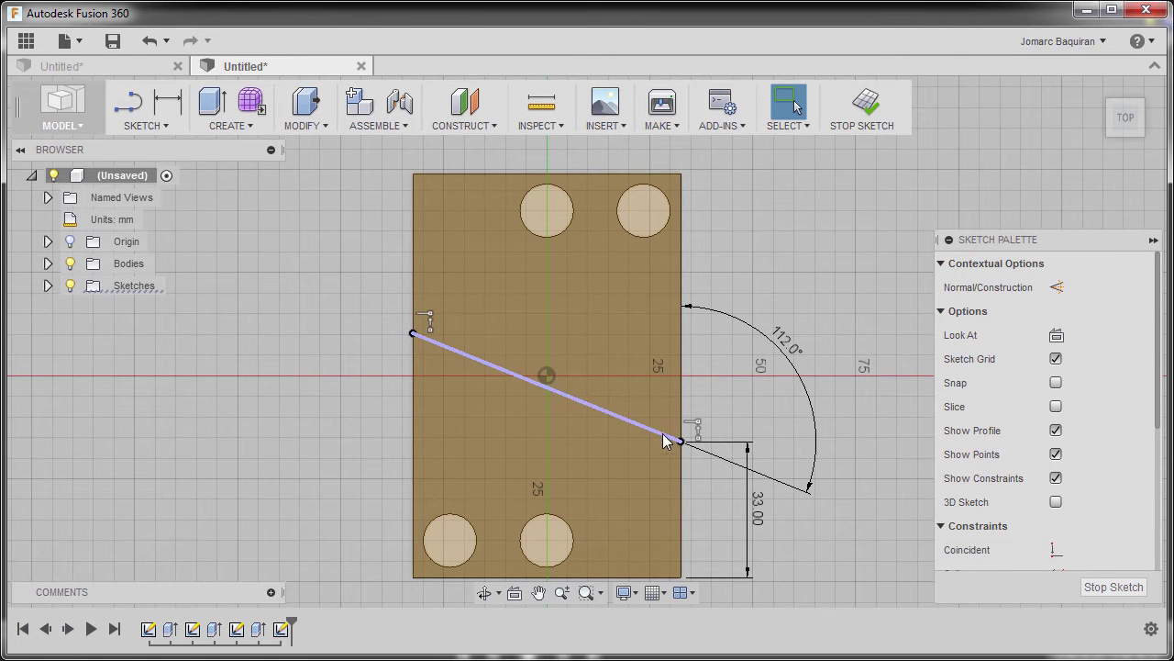
left_click(723, 384)
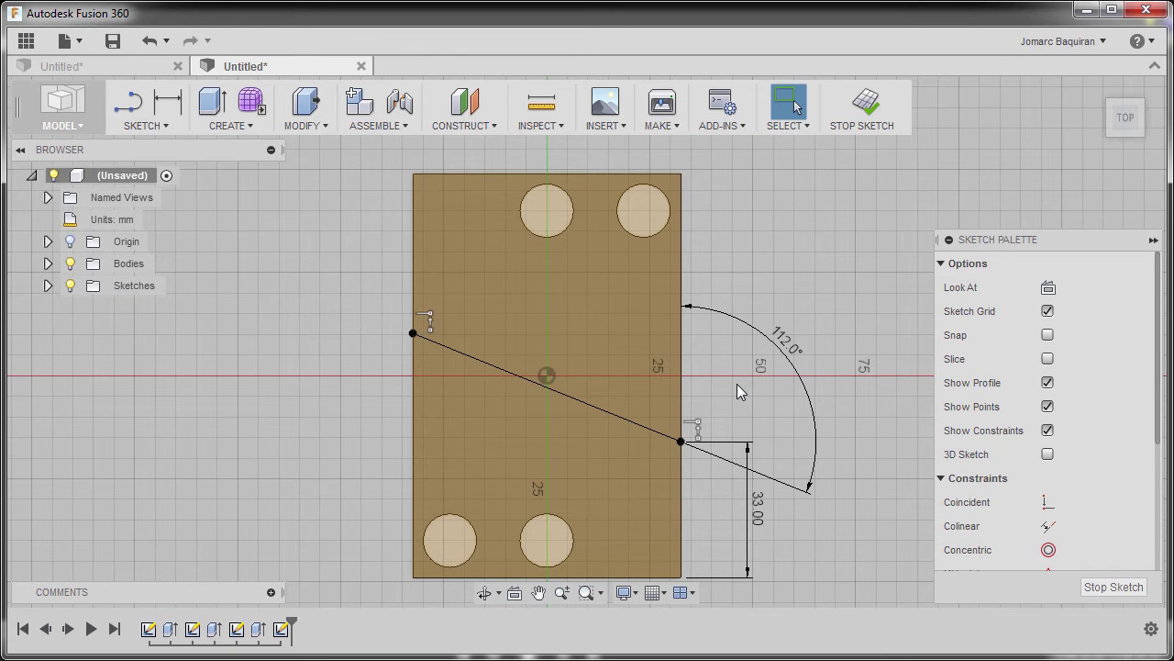
Step: Finish the sketch and start a Plane Along Path construction plane with the diagonal line as its path
left_click(864, 108)
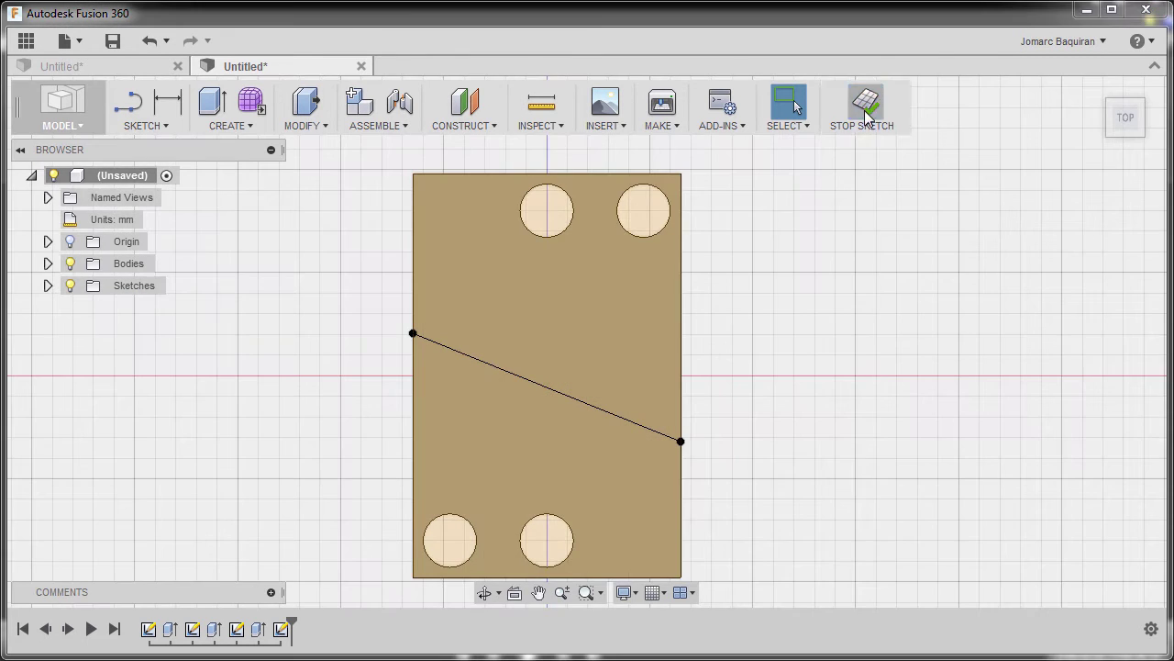
left_click(1099, 90)
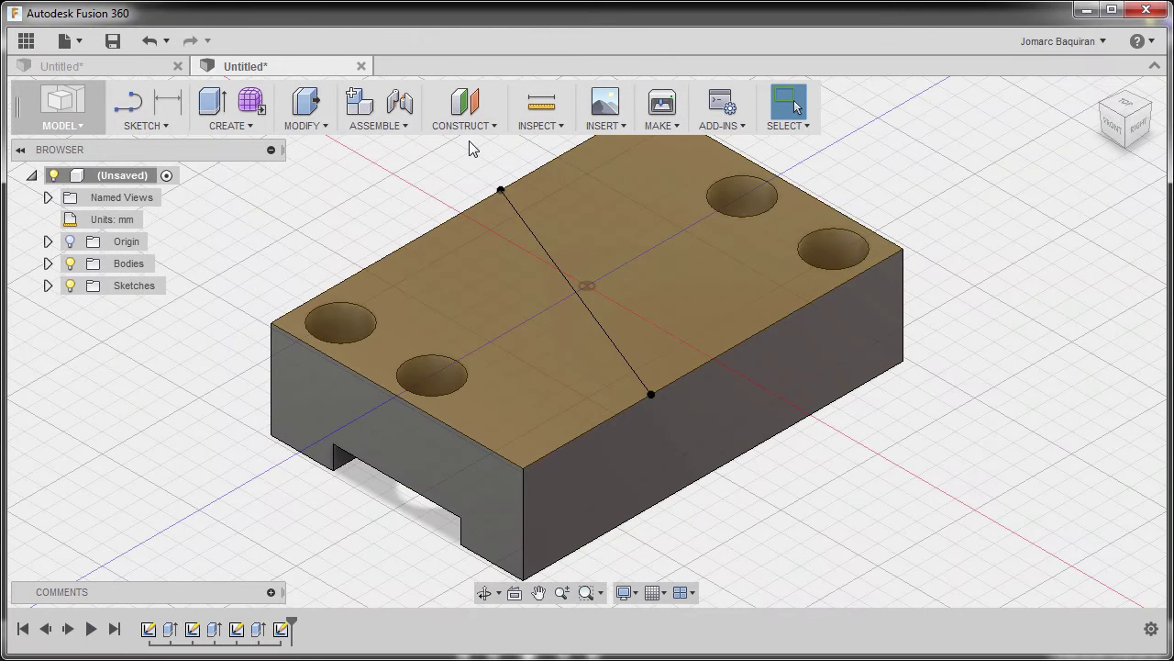
left_click(474, 129)
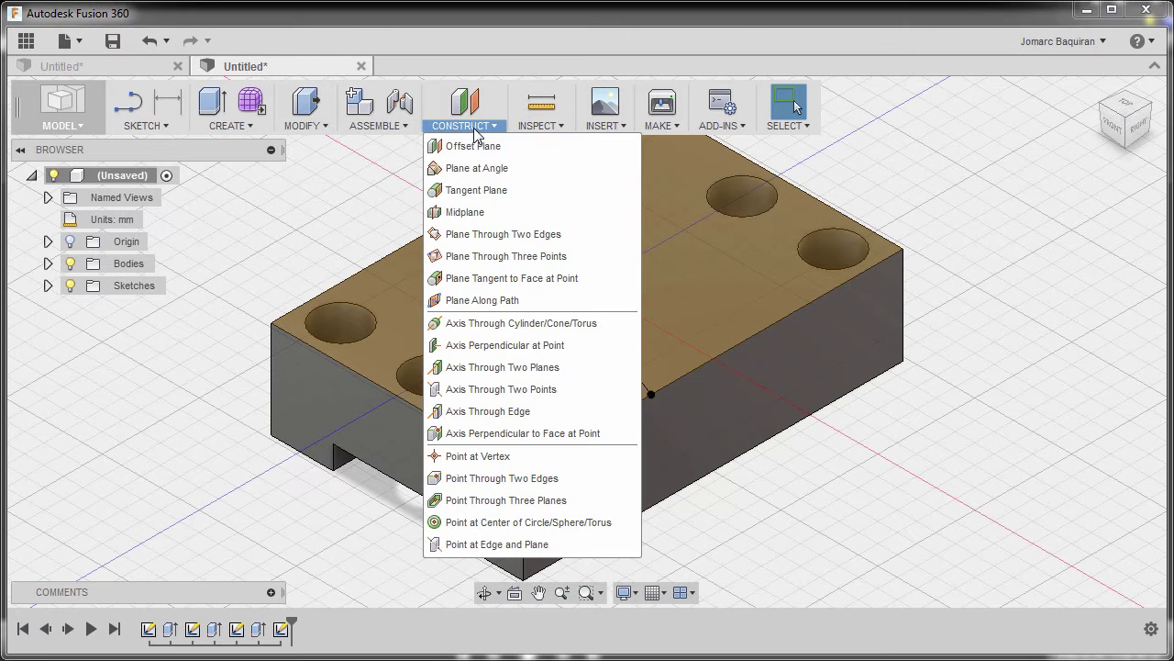
left_click(522, 301)
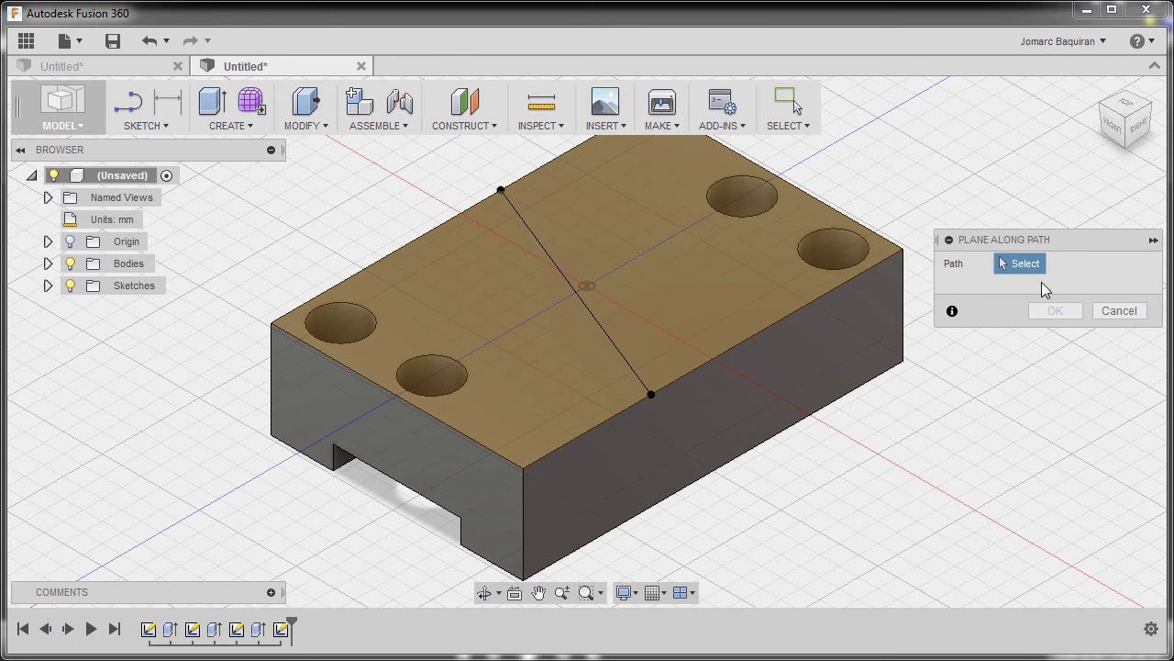
left_click(610, 347)
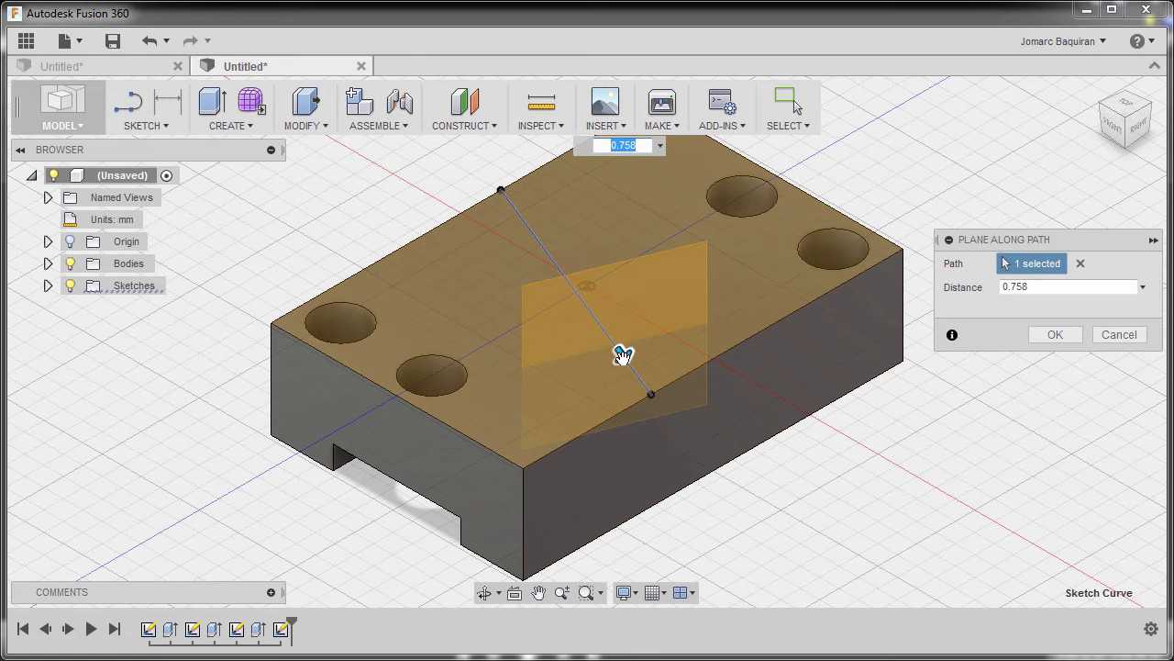
Step: Try out plane positions along the diagonal line, from distance 0.00 at its start to 1.00 at its end
left_click_drag(622, 356, 508, 196)
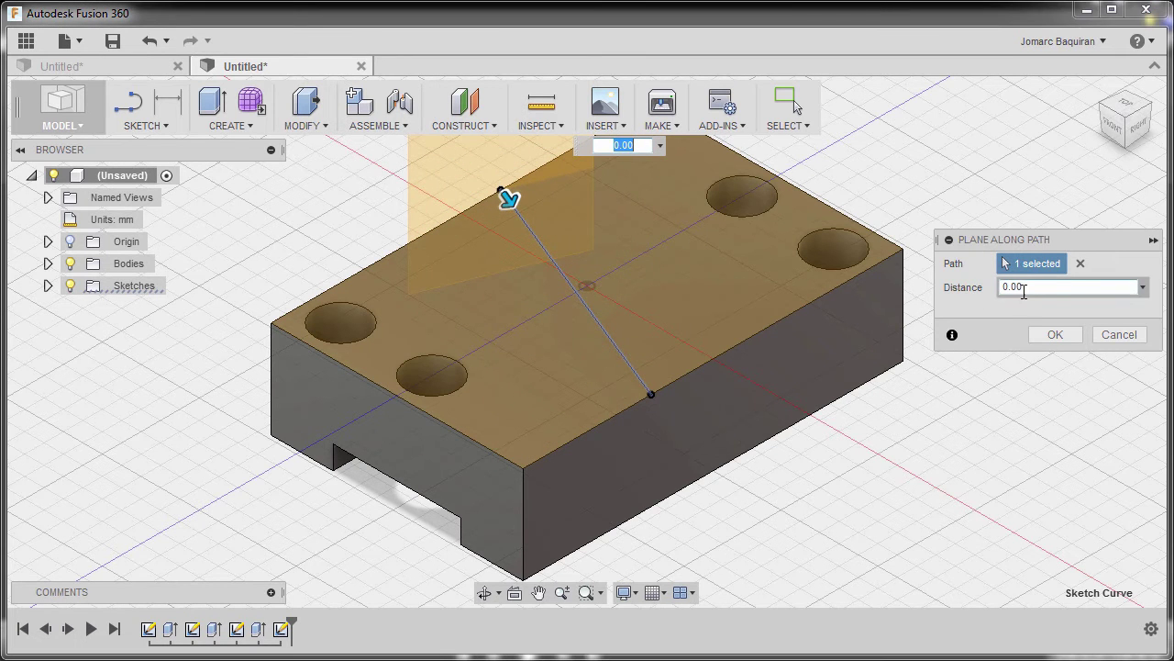
left_click_drag(506, 194, 584, 298)
left_click_drag(608, 354, 647, 420)
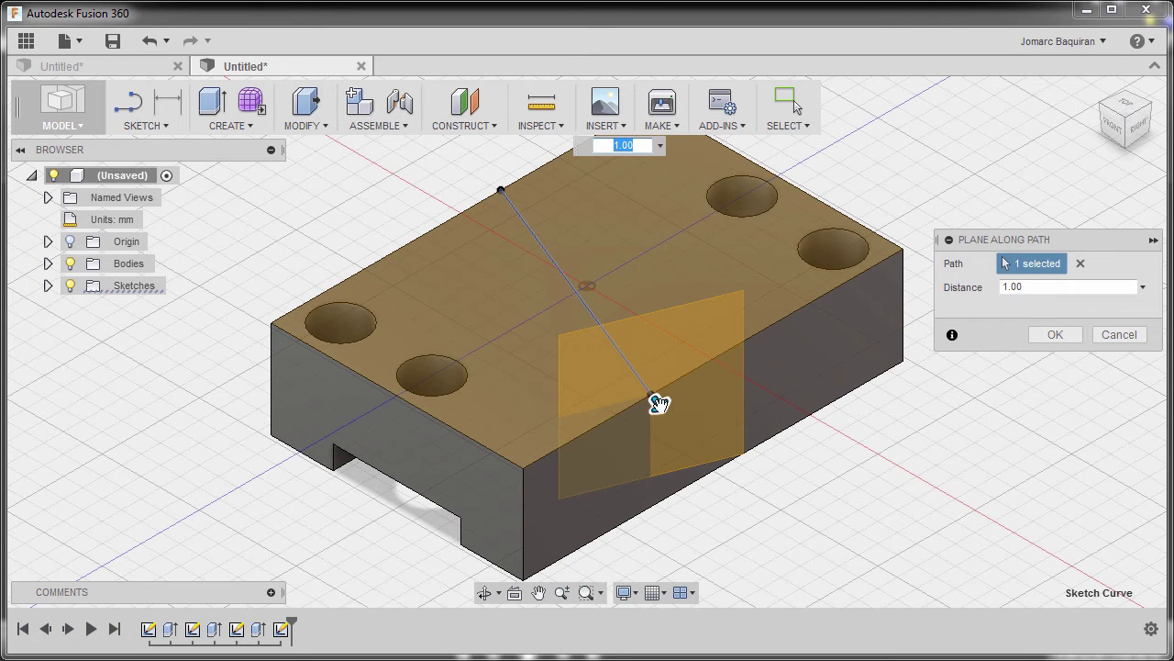
left_click_drag(659, 403, 616, 345)
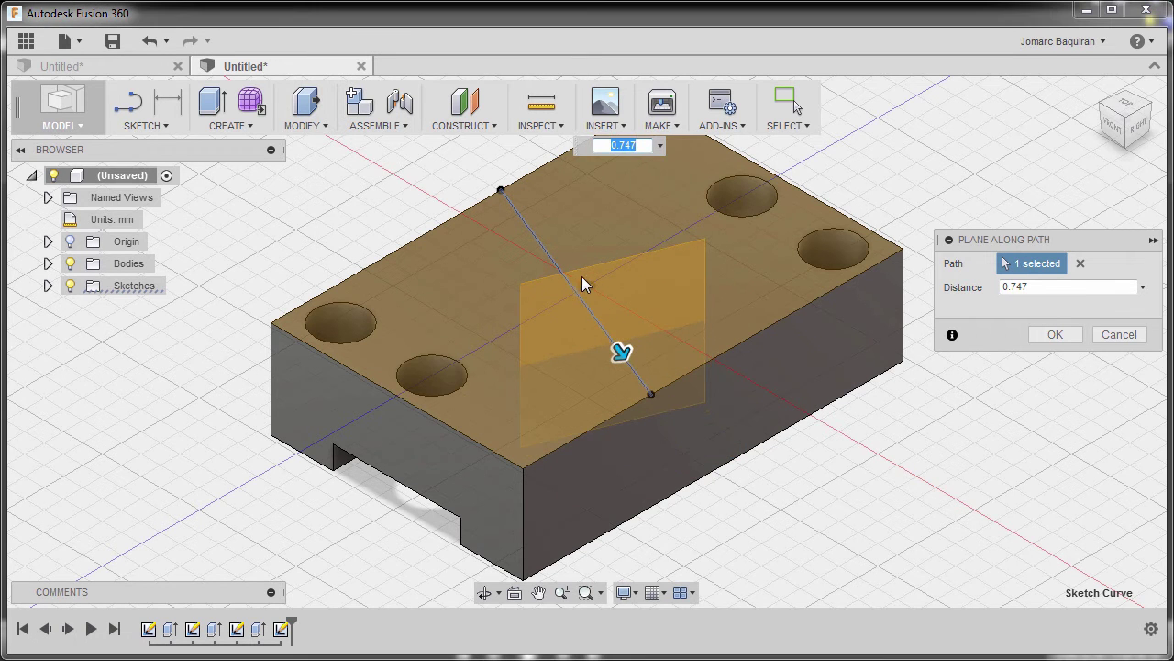
Step: Set the plane's distance along the path to 0.5 and create the plane
left_click_drag(1037, 287, 947, 293)
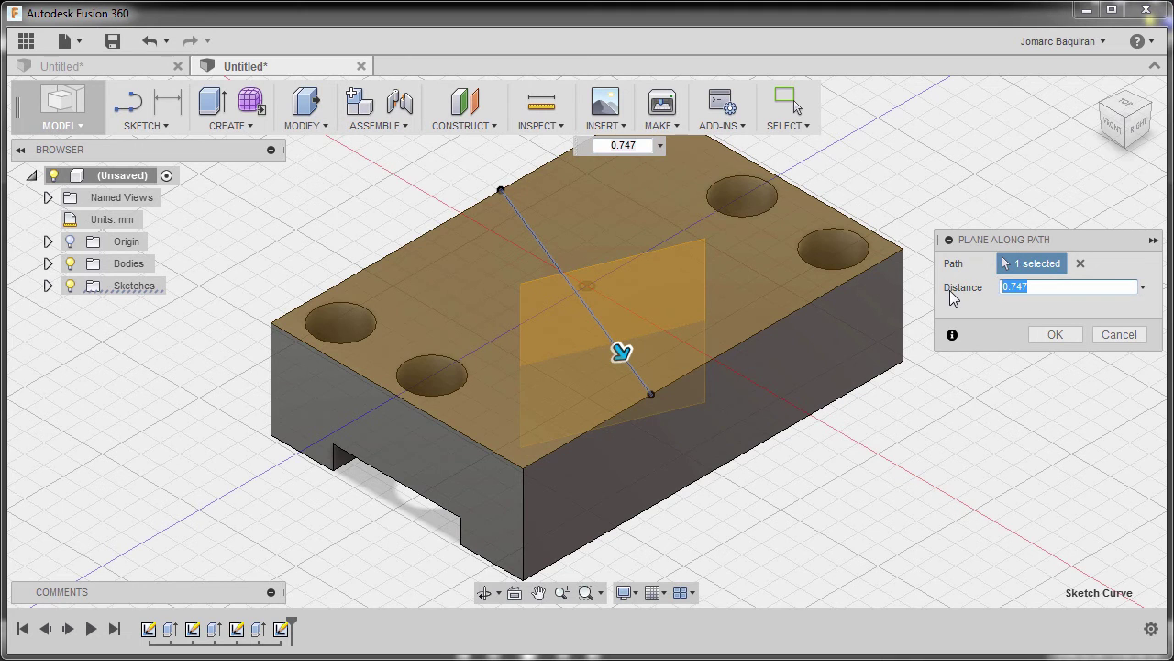
type(".5")
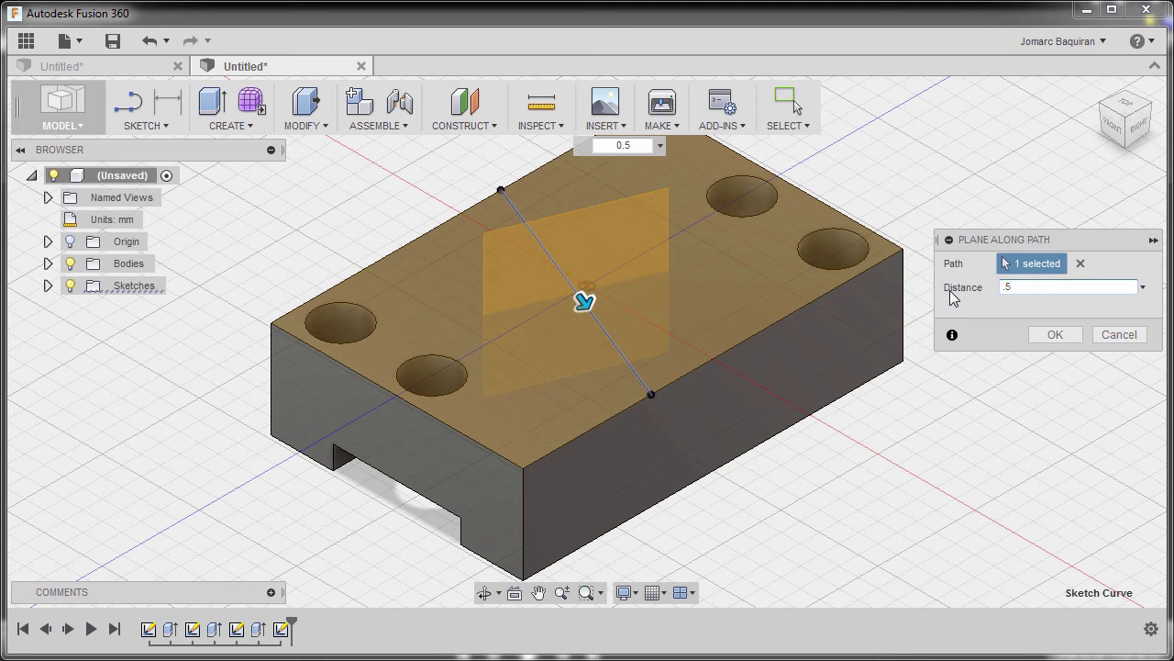
left_click(1055, 336)
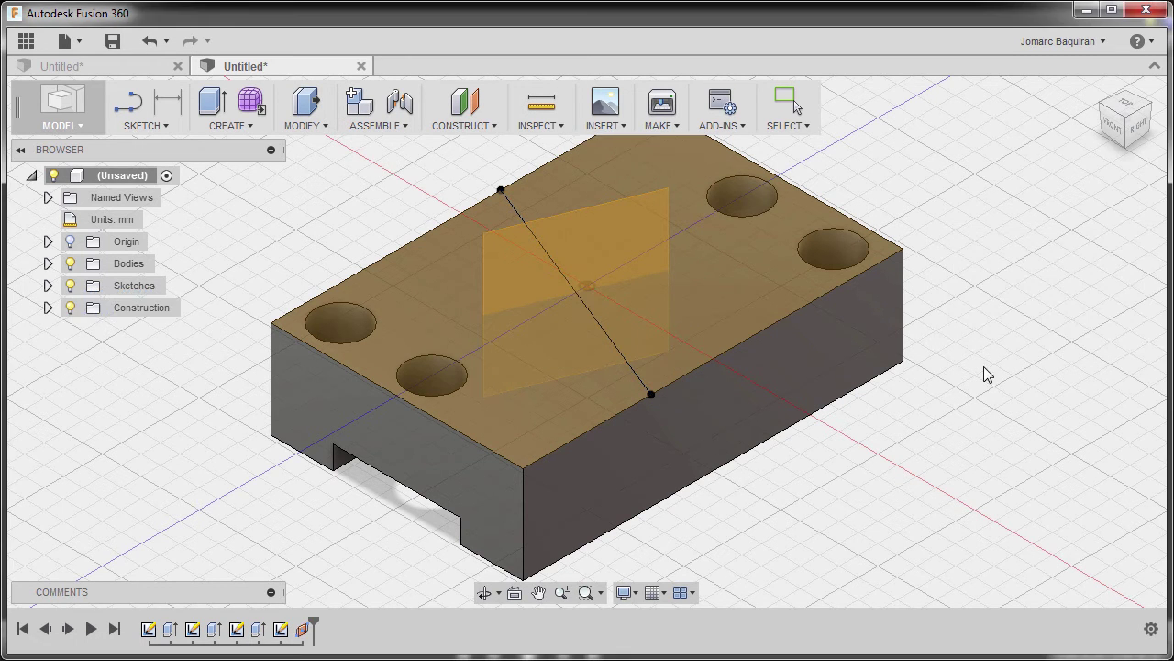
Step: Sketch a 16 mm diameter circle on the new construction plane, centred where the diagonal line crosses it
key("s")
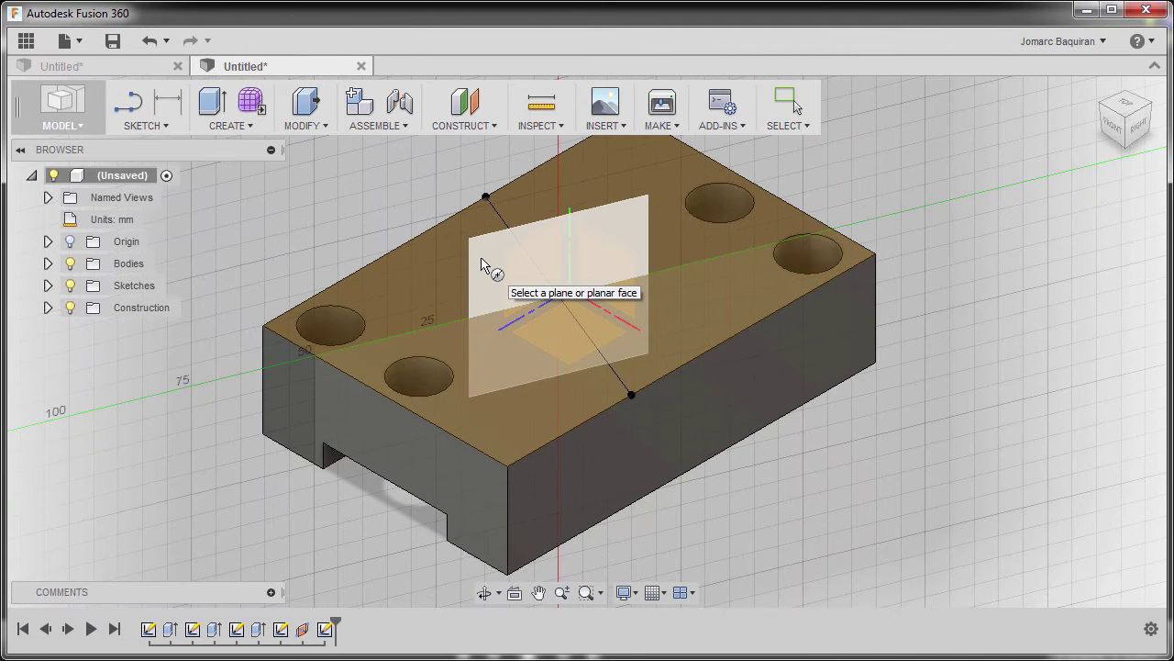
left_click(486, 265)
scroll(672, 428, "up", 3)
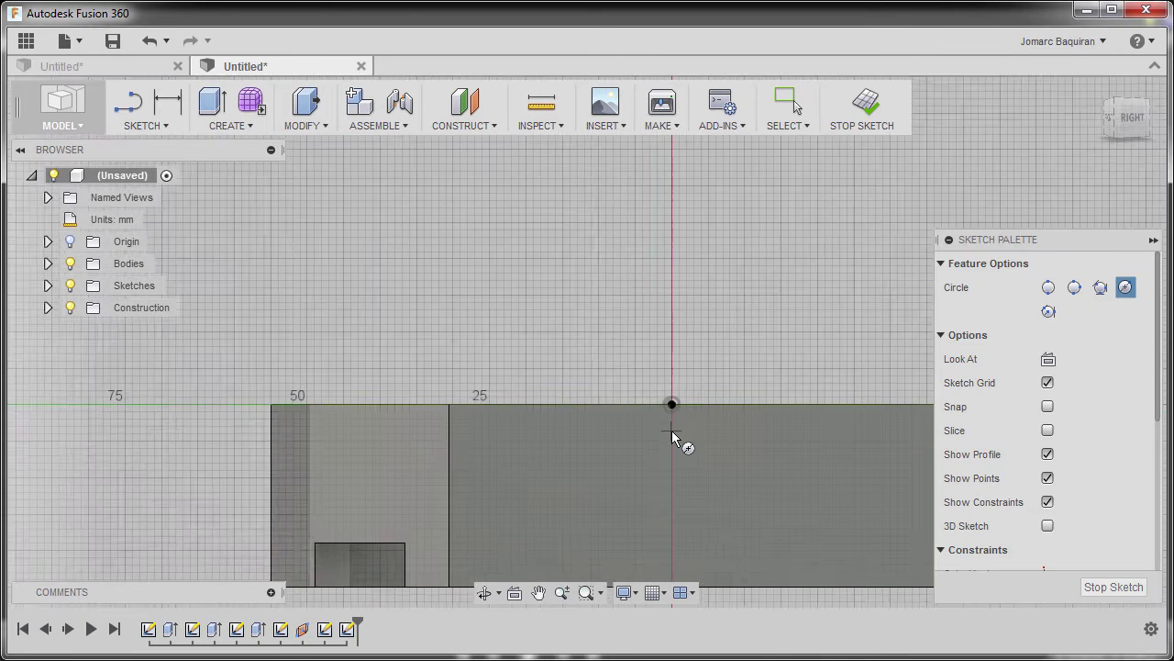
mouse_move(653, 413)
middle_mouse_down()
mouse_move(598, 407)
mouse_move(588, 323)
middle_mouse_up()
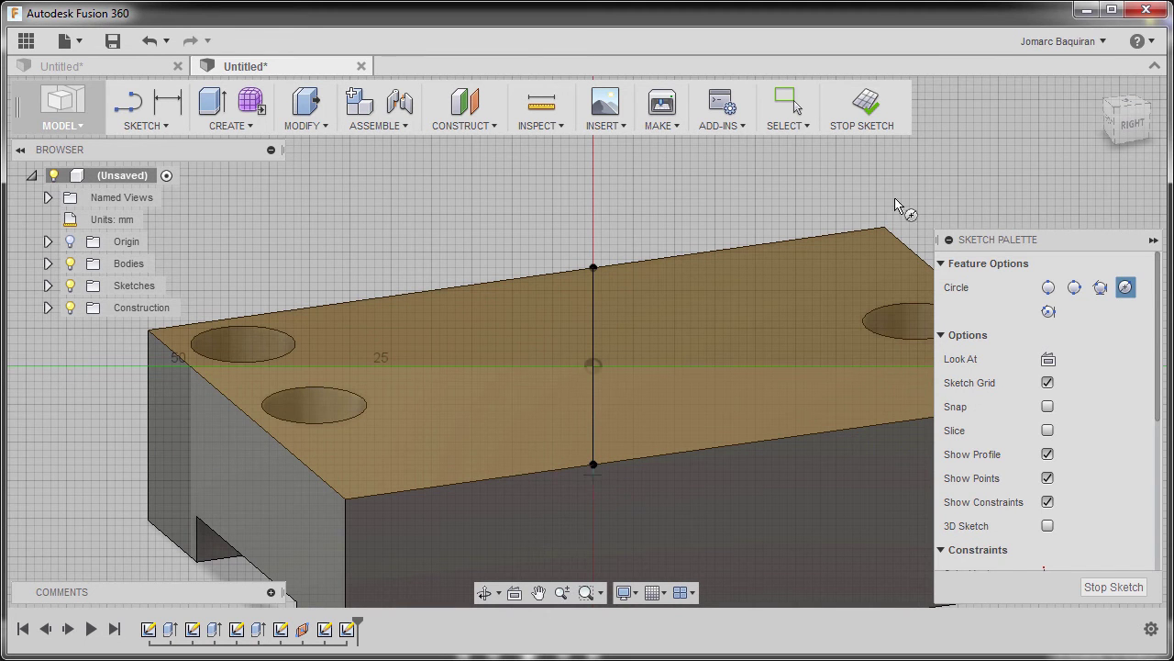
left_click(1048, 358)
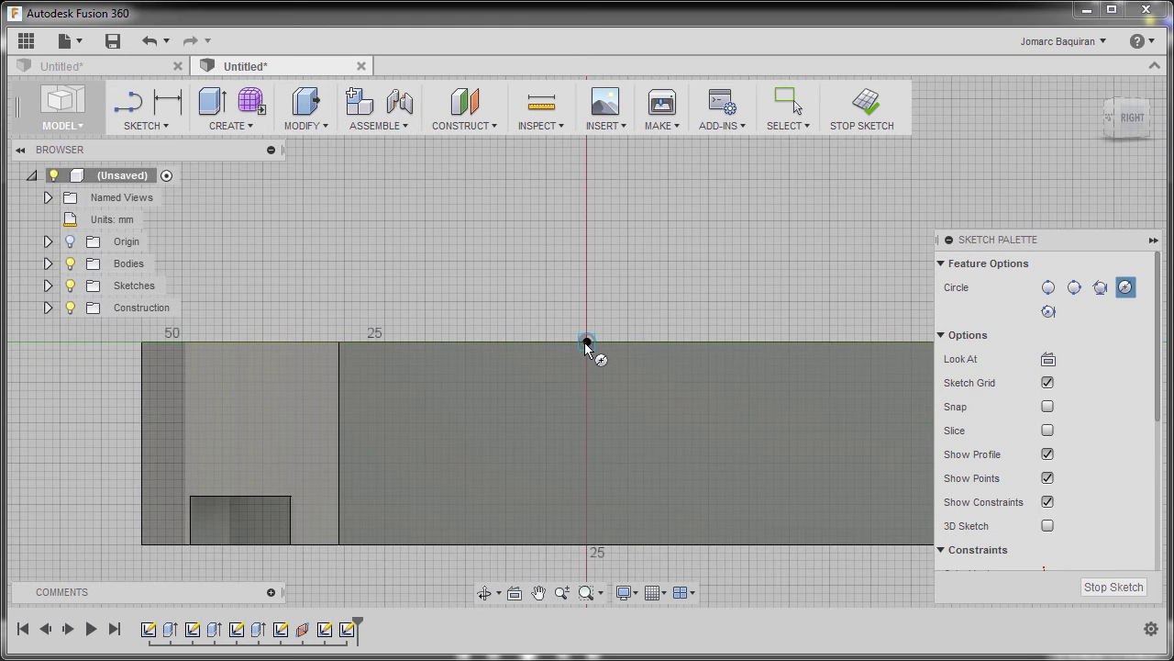
left_click(587, 341)
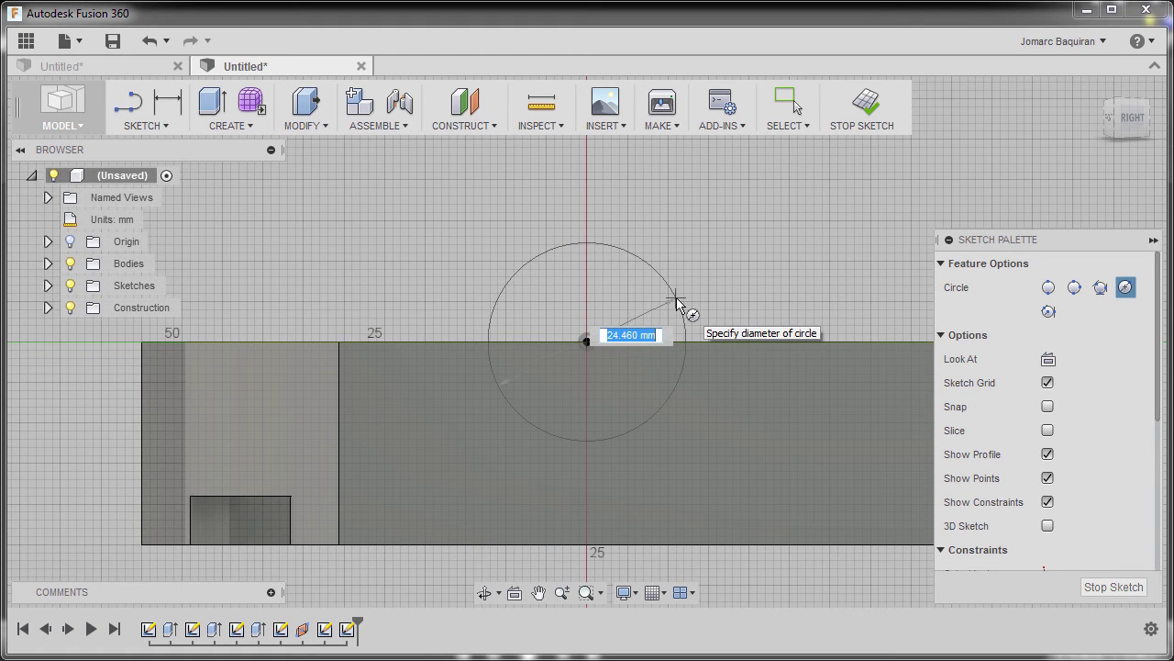
type("16")
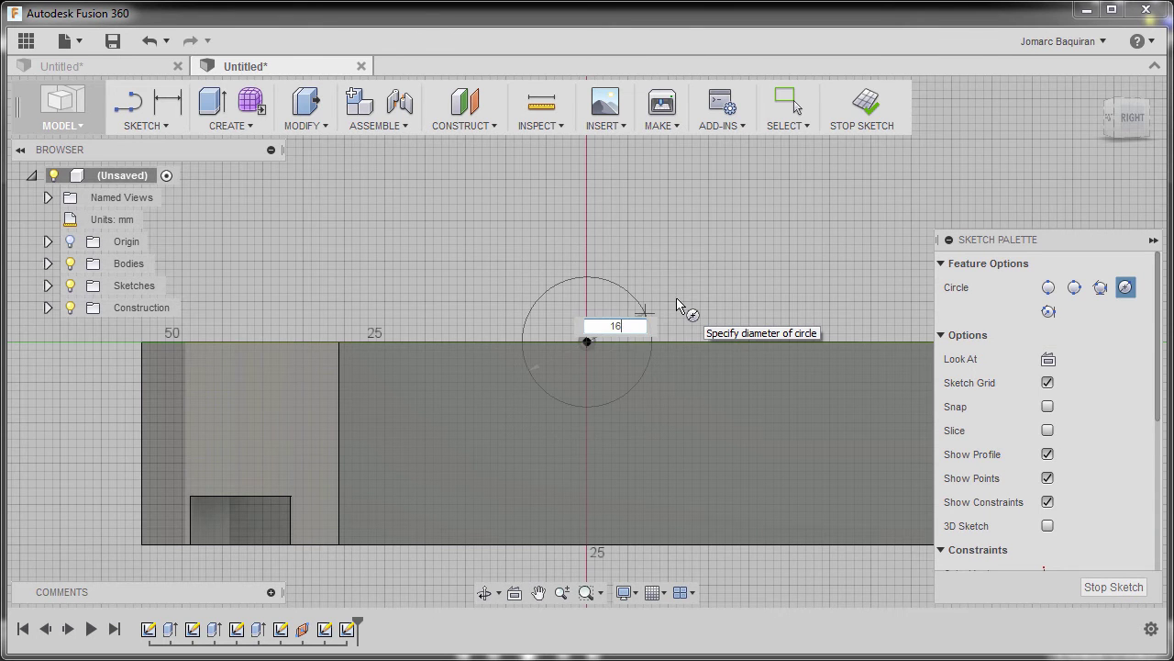
key("Return")
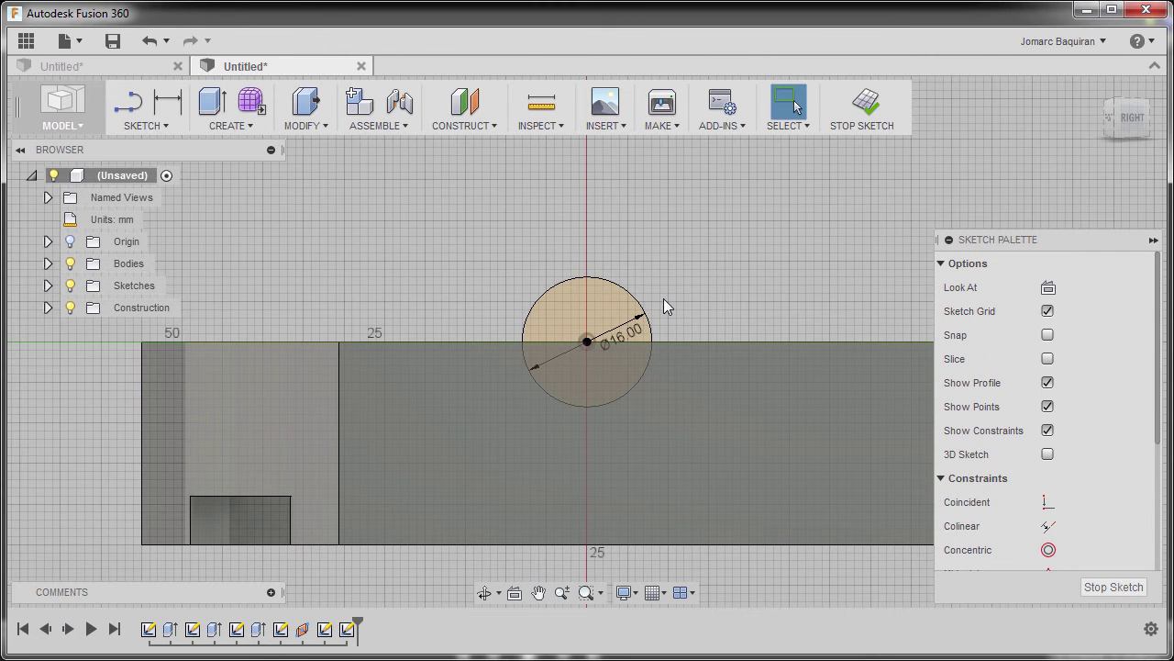
Step: Add a concentric circle around the 16 mm circle with a diameter of 14*2 mm
key("c")
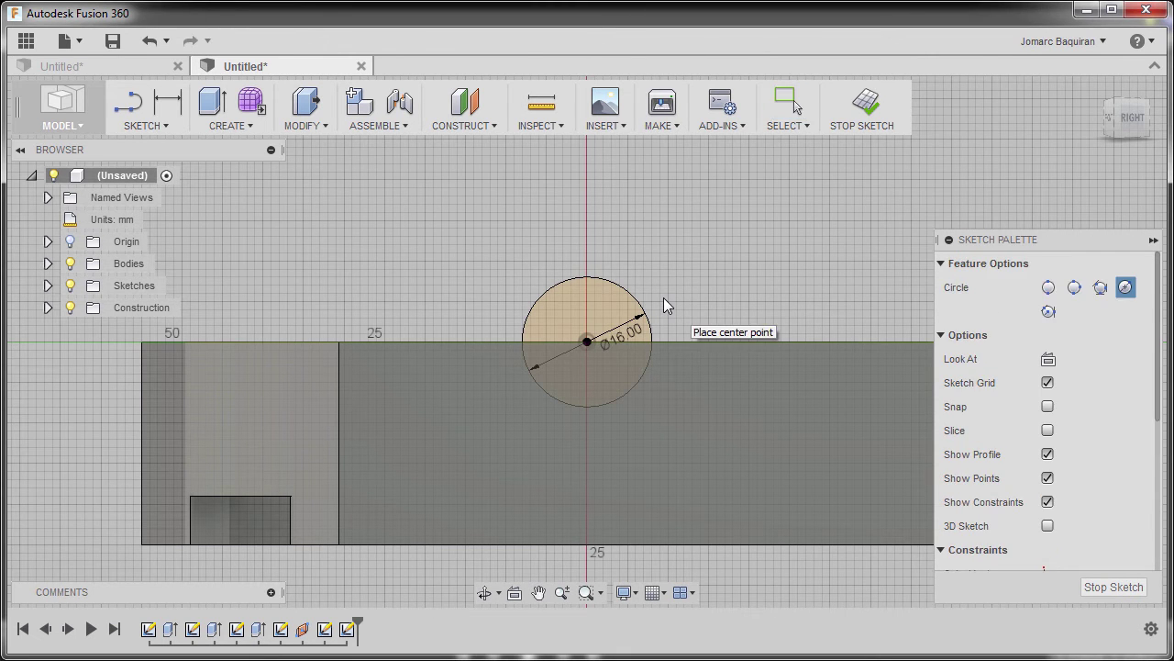
left_click(586, 343)
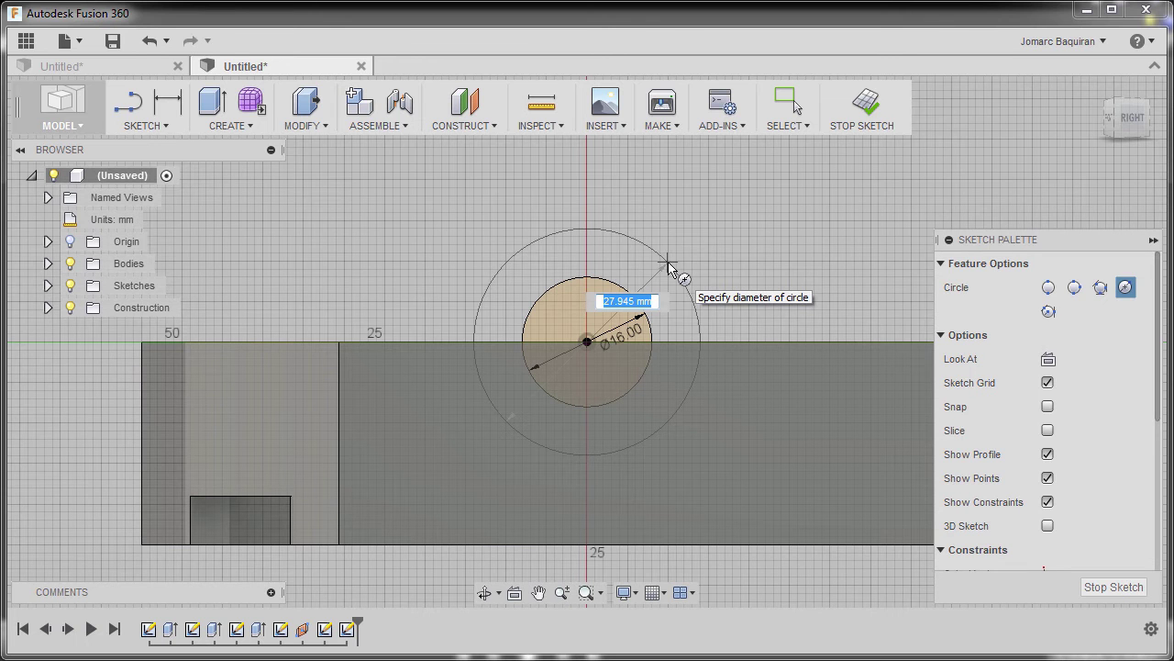
type("14*2")
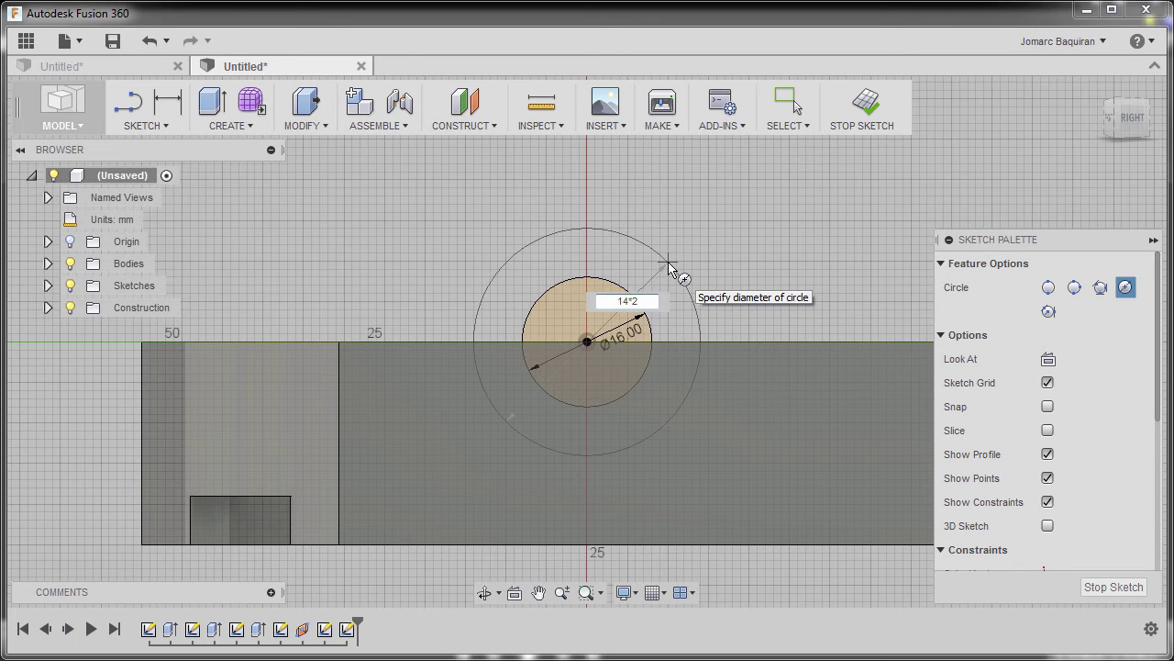
key("Return")
key("Escape")
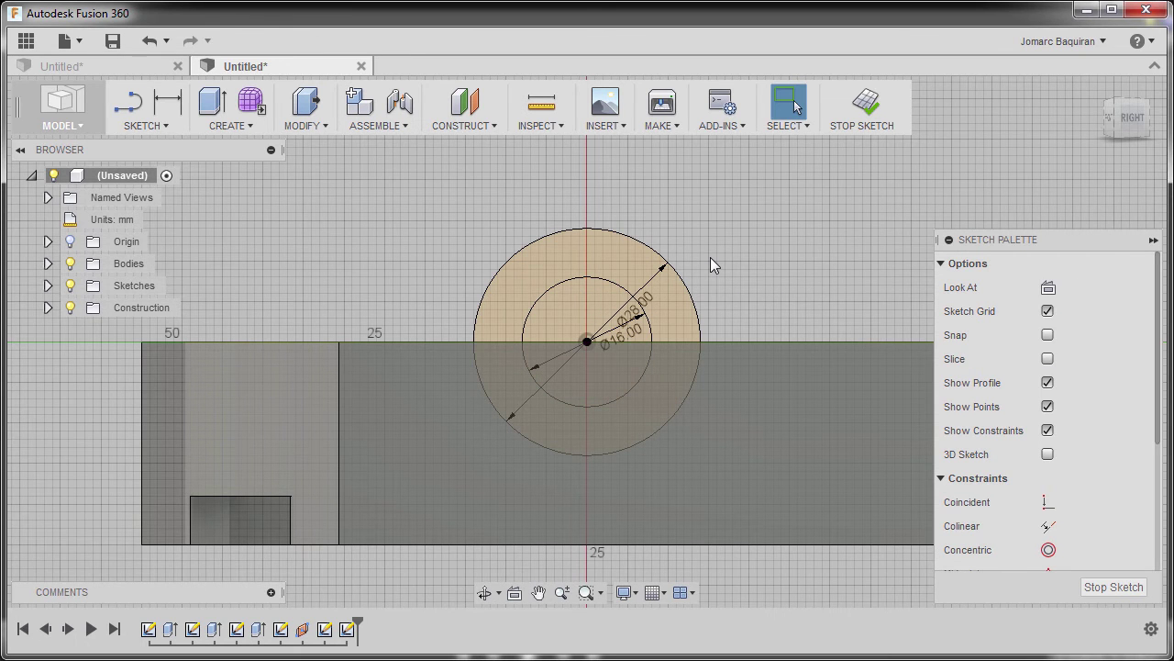
Step: Set up a symmetric extrusion of the ring and inner circle profiles, about 74 mm each way, with the Join operation
key("e")
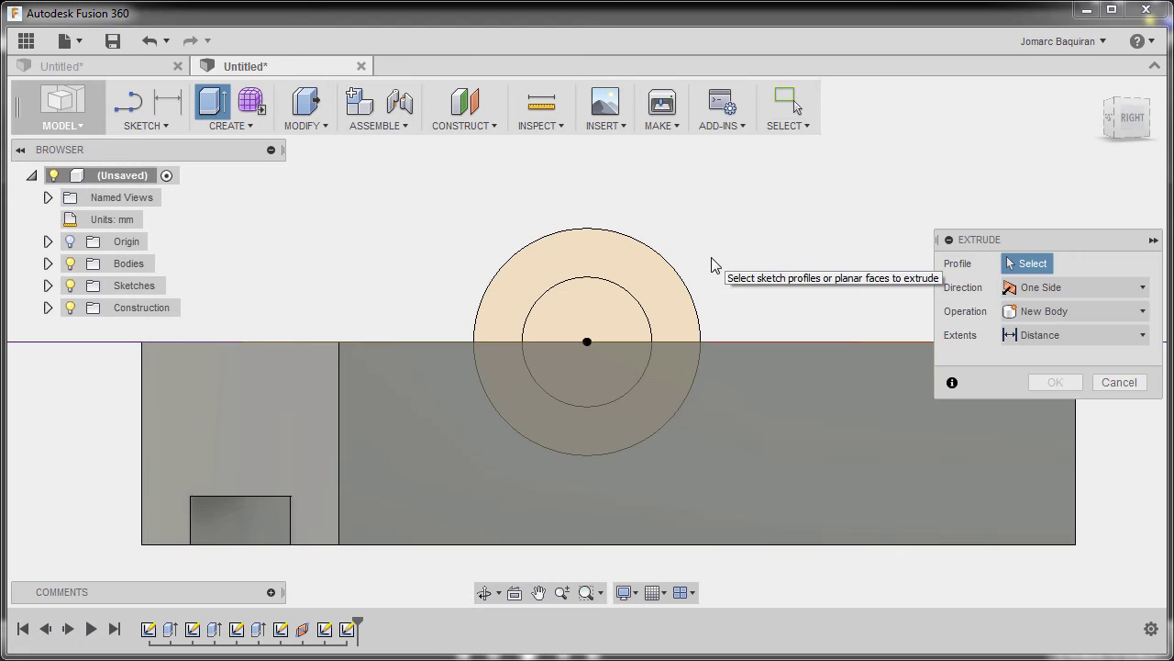
left_click(1103, 93)
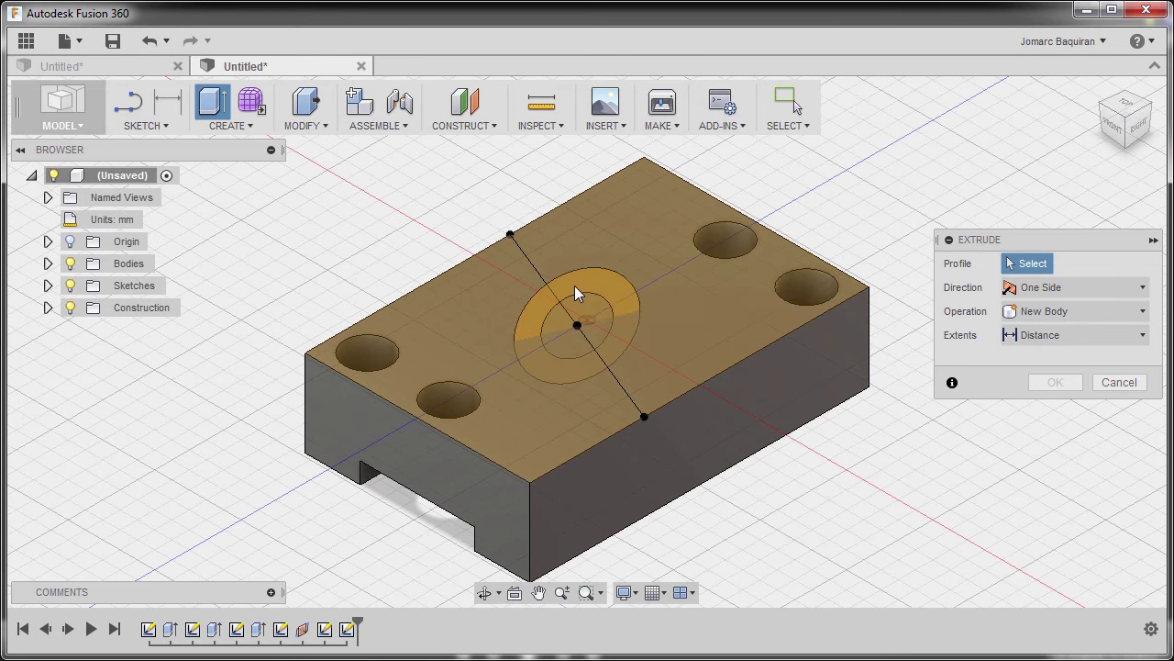
left_click(574, 286)
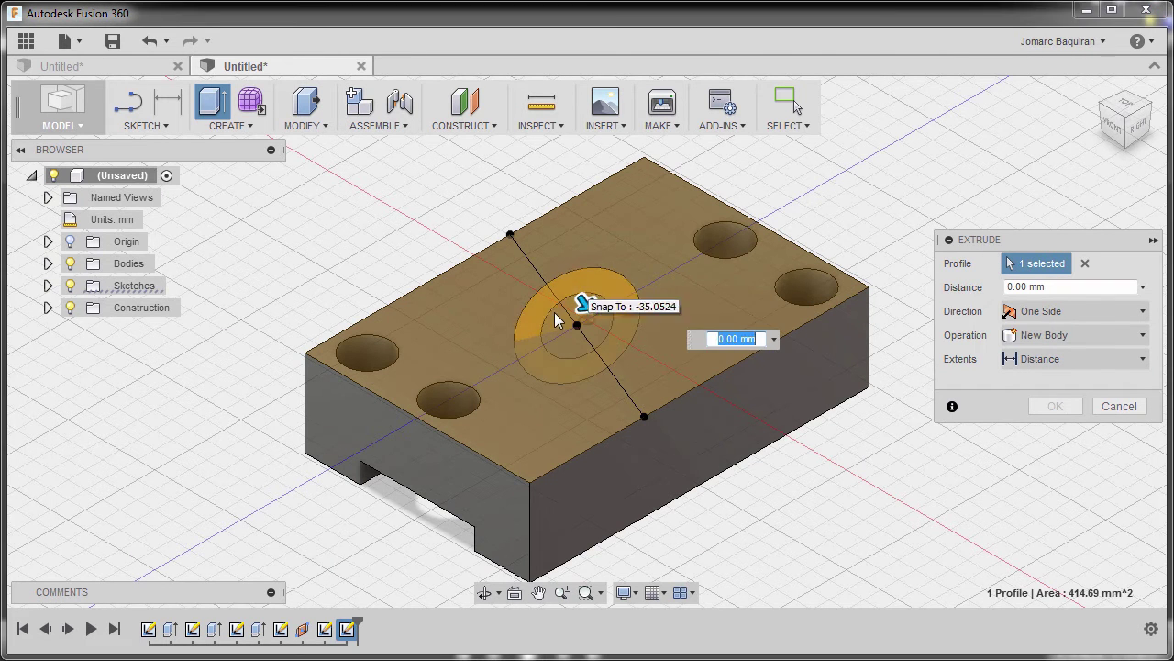
left_click(561, 349)
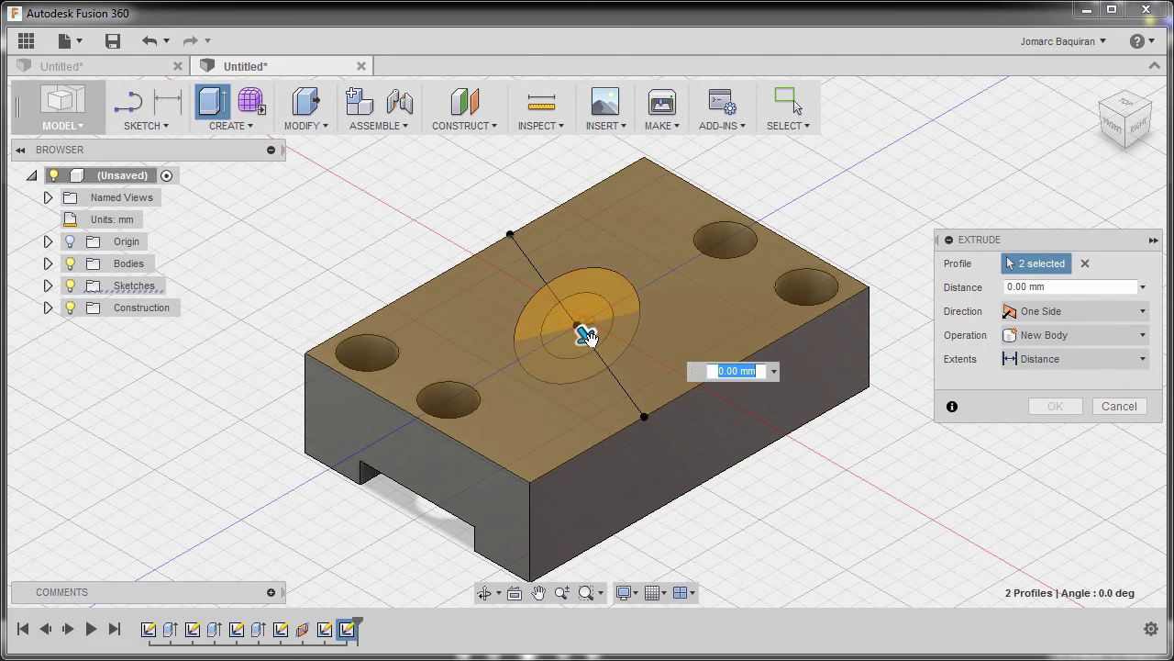
left_click_drag(587, 334, 709, 548)
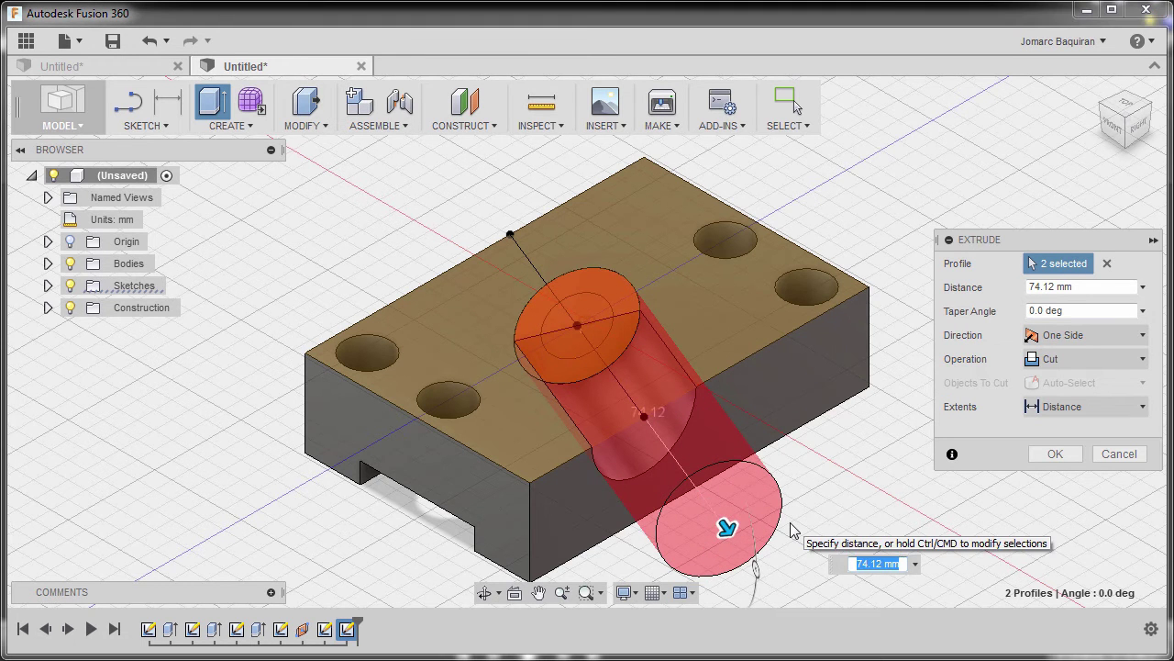
left_click(1075, 337)
left_click(1085, 401)
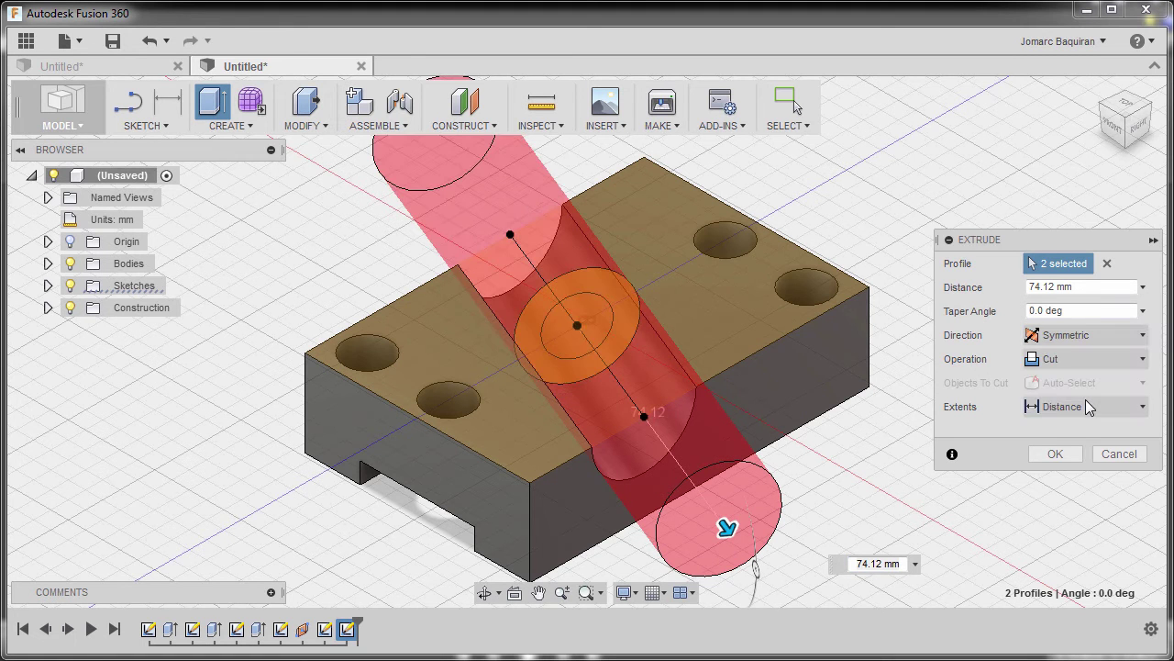
left_click(1087, 362)
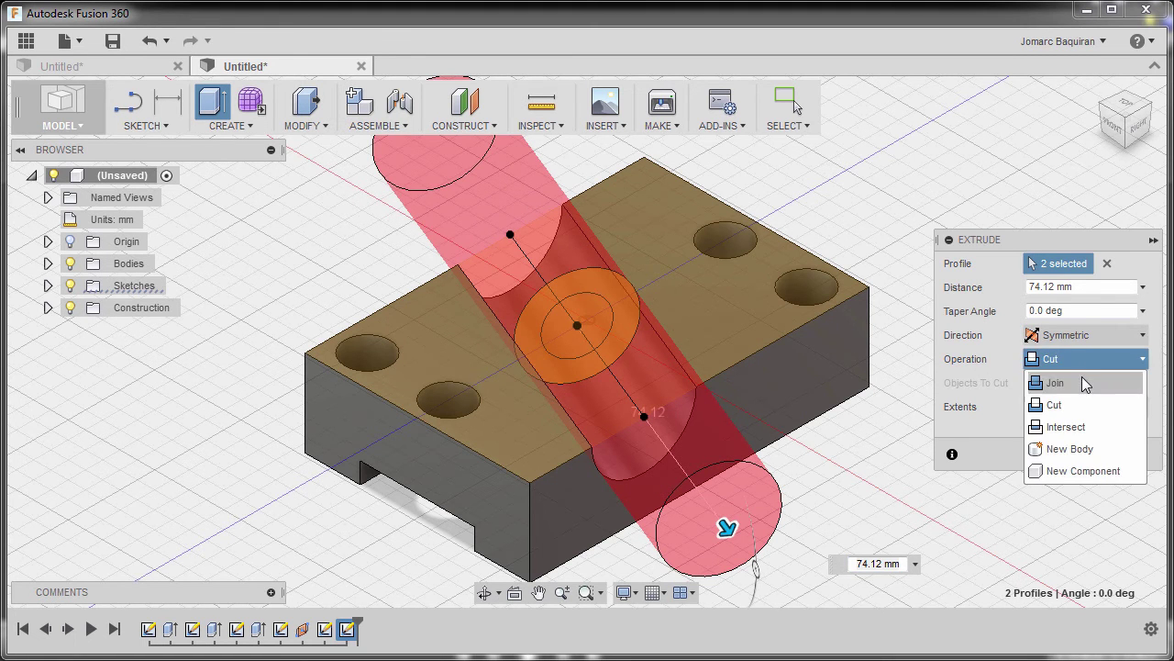
left_click(1083, 379)
Step: Change the extrusion's extents to To, ending at the block's two opposite long side faces, and create the joined cylinder
left_click(1079, 385)
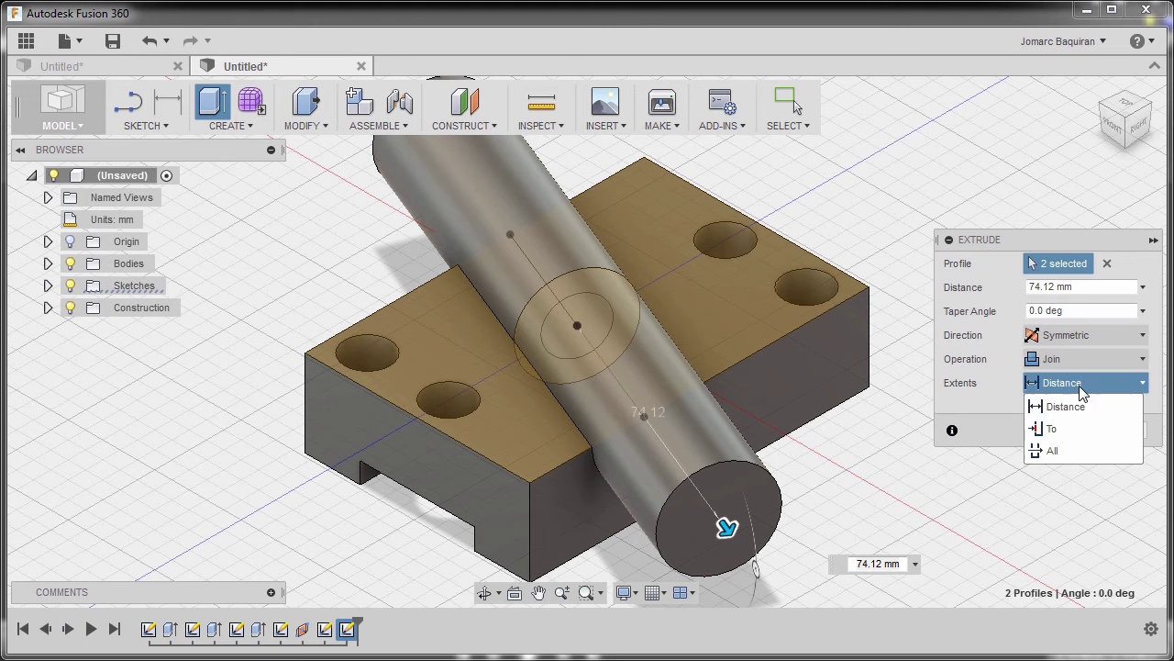
left_click(1066, 429)
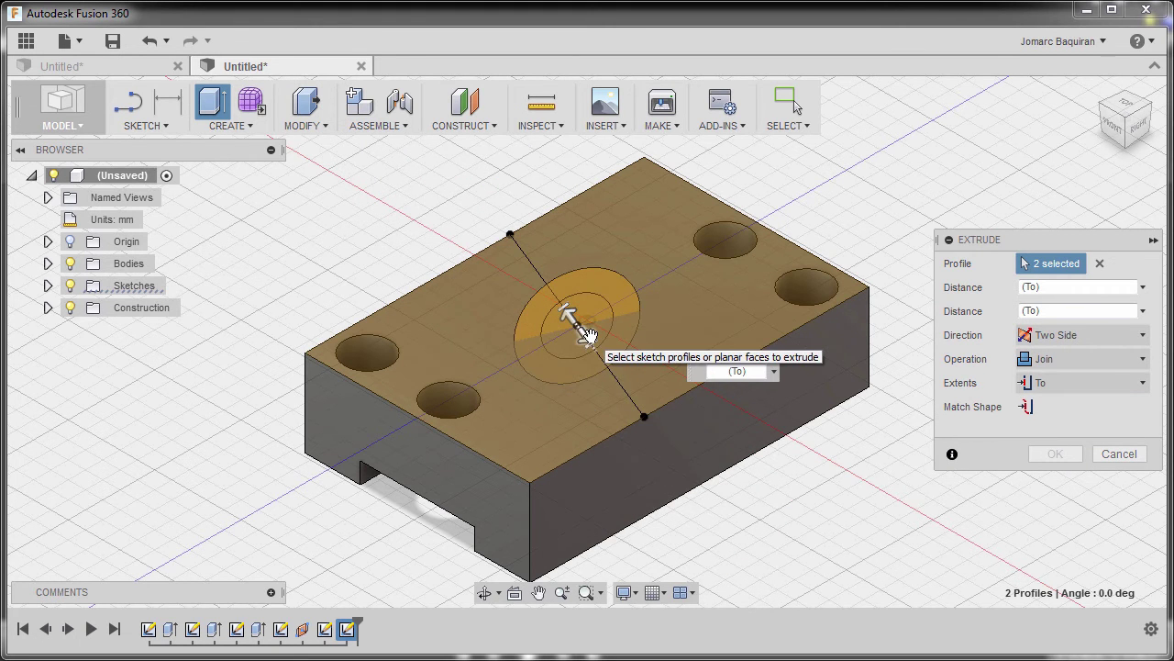
left_click(644, 458)
middle_click_drag(503, 421, 698, 386, "shift")
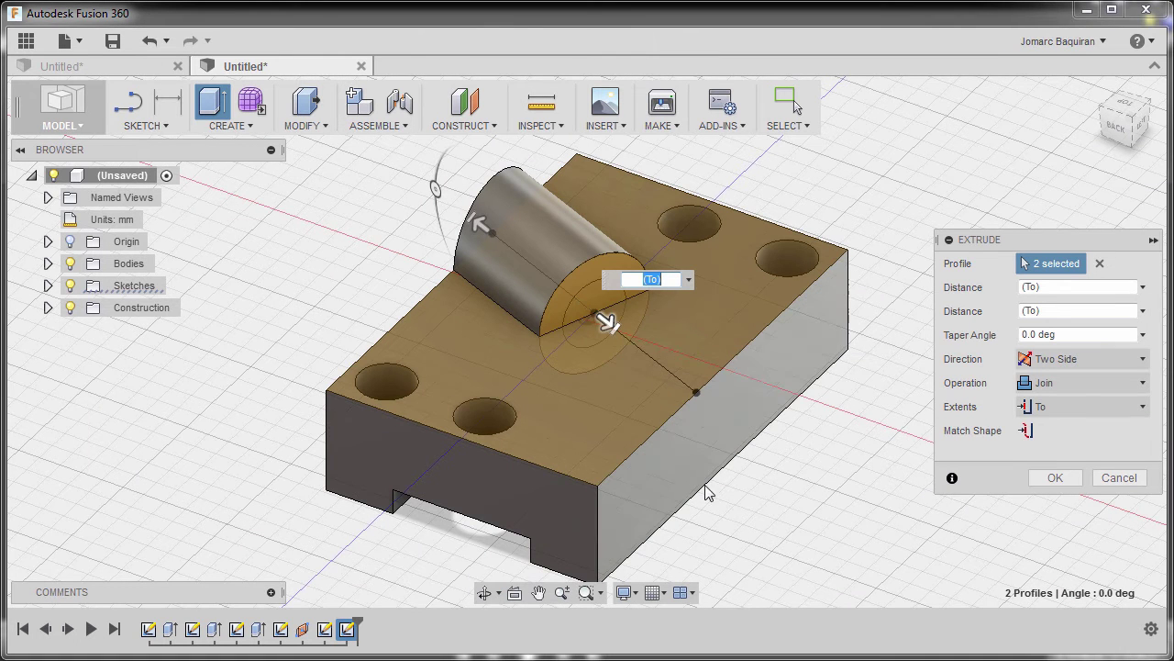
left_click(686, 433)
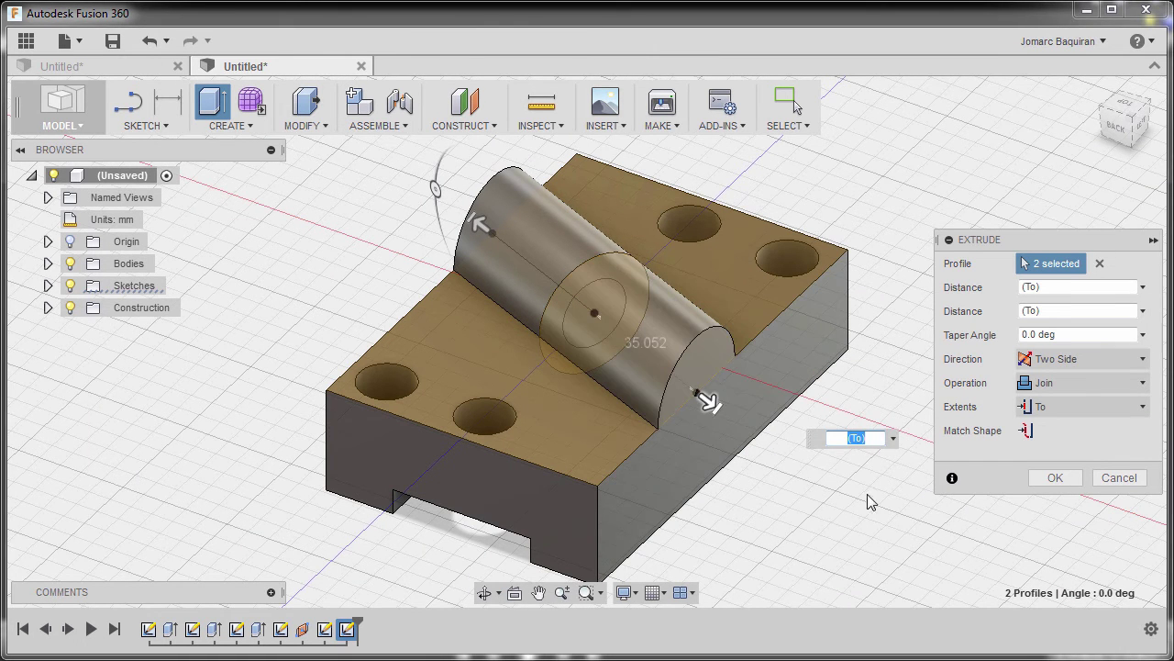
left_click(1056, 477)
Step: Show Sketch12 with the two circles and hide Sketch9 and Sketch10
mouse_move(808, 440)
middle_mouse_down("shift")
mouse_move(768, 451)
mouse_move(733, 386)
mouse_move(795, 428)
middle_mouse_up("shift")
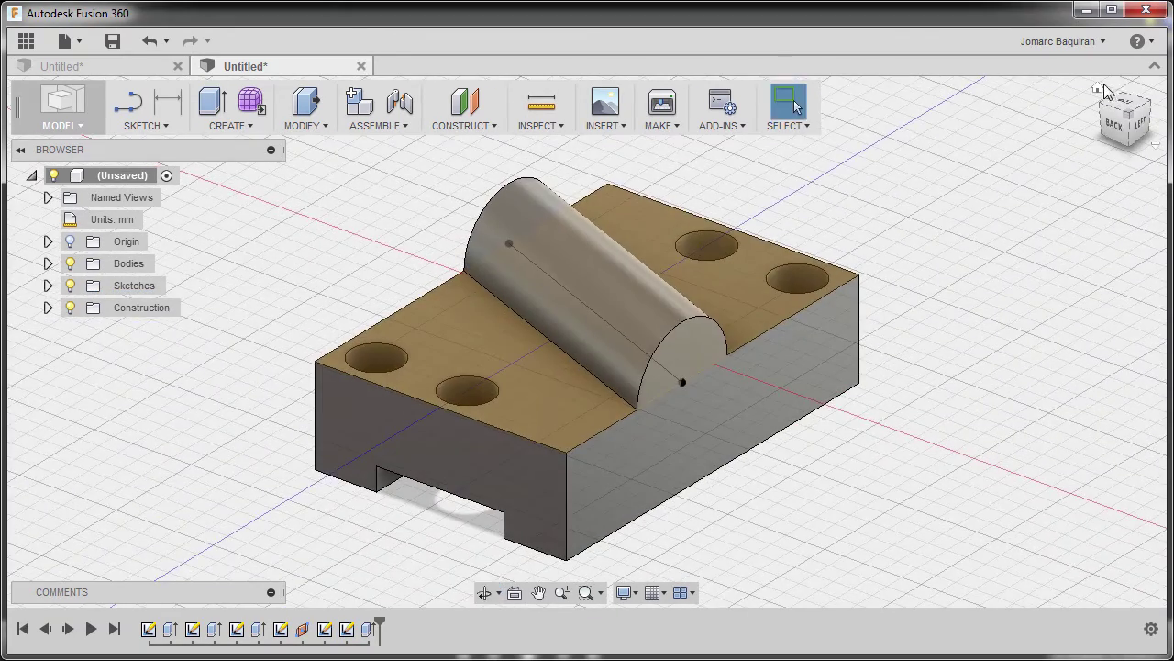
left_click(1099, 89)
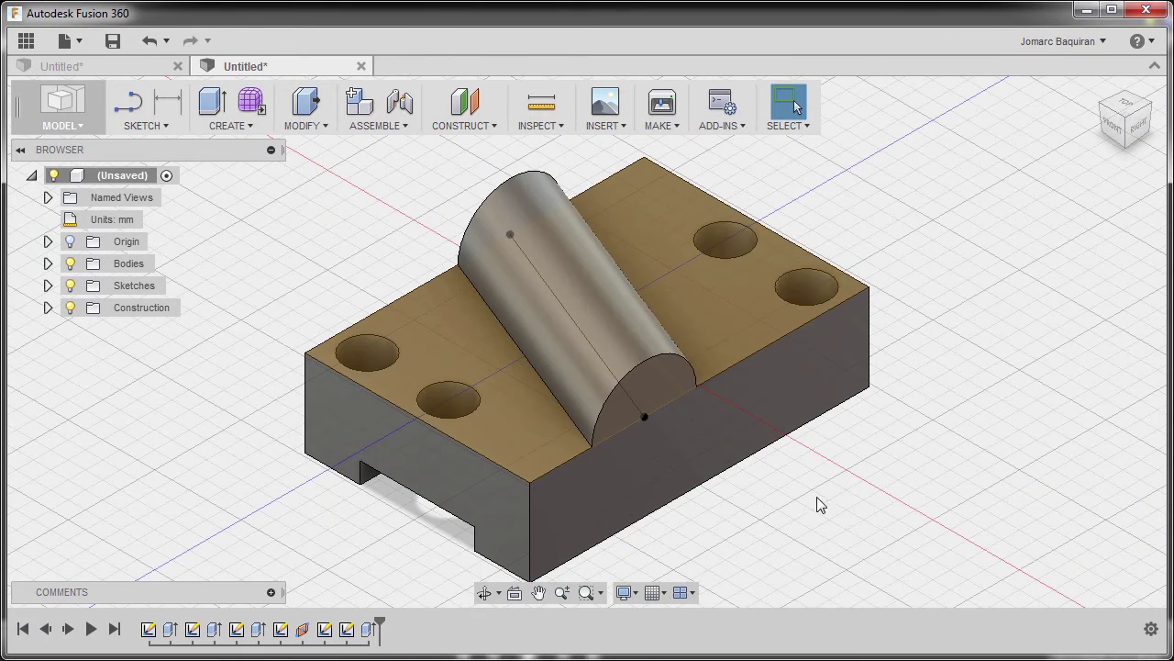
left_click(48, 286)
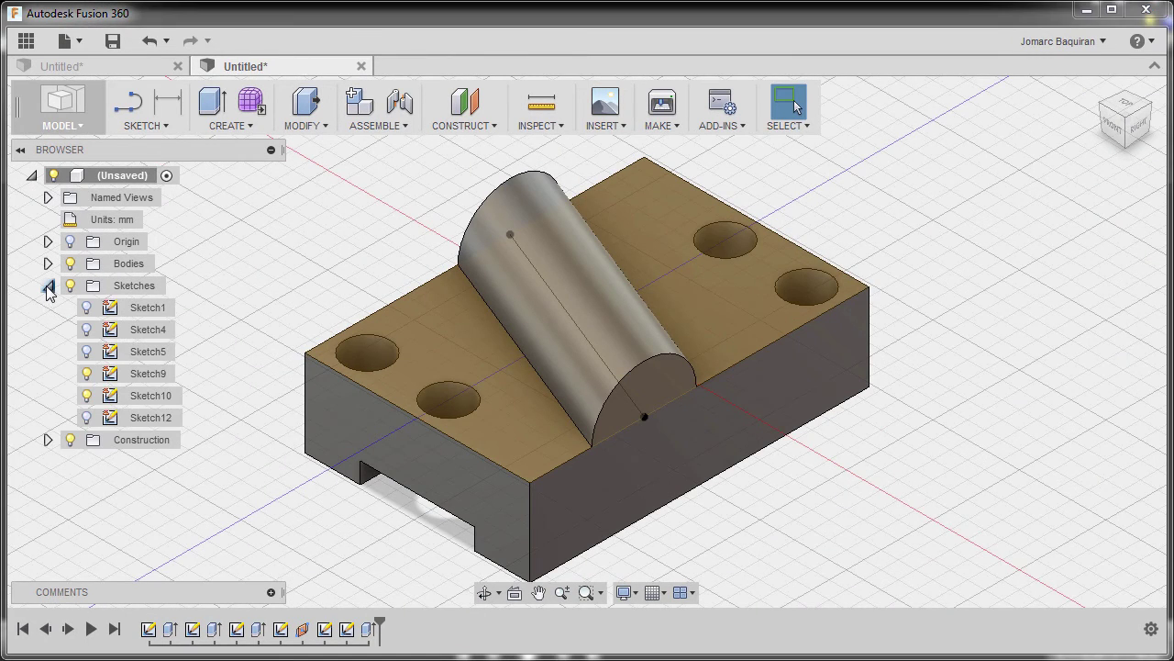
left_click(86, 417)
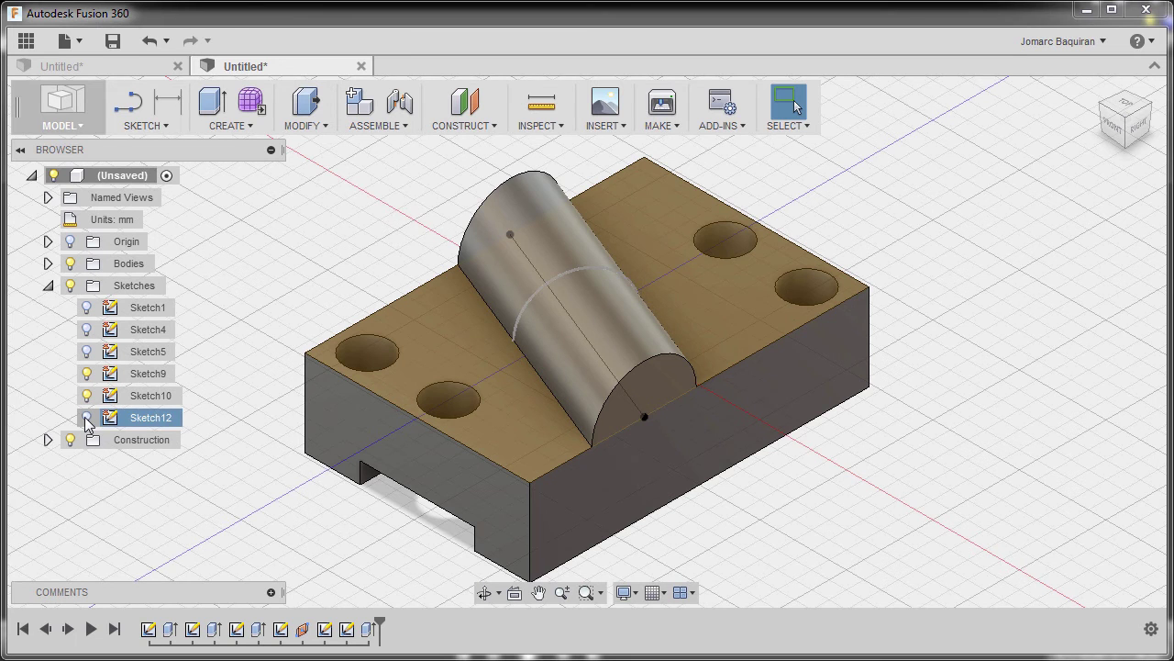
left_click(86, 418)
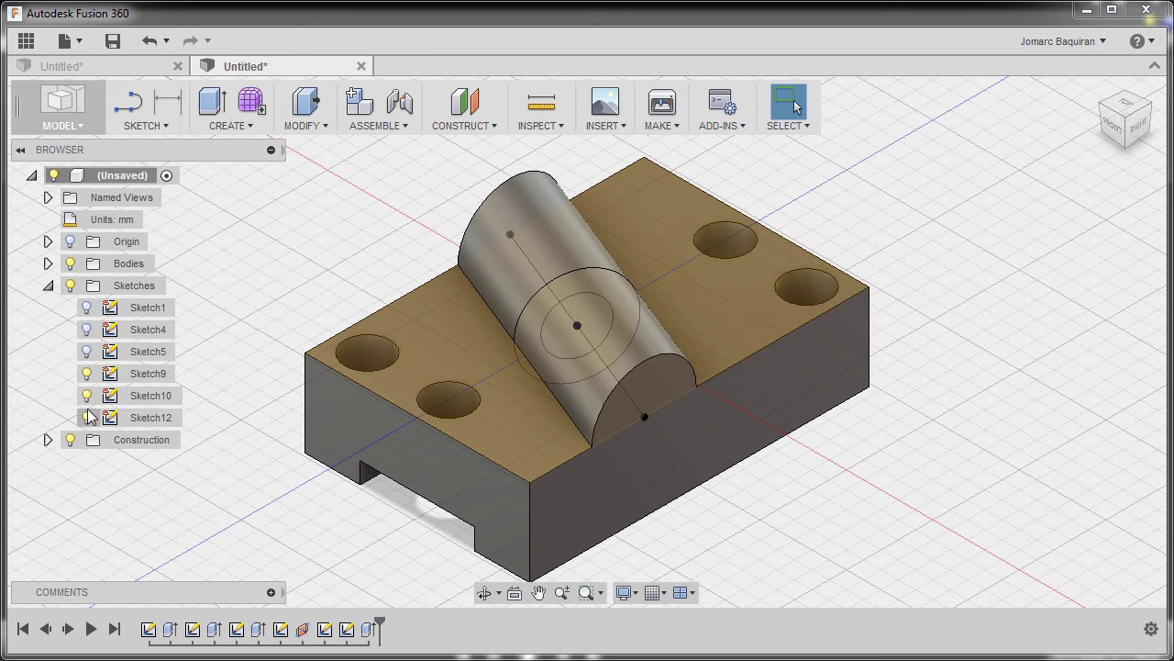
left_click(88, 397)
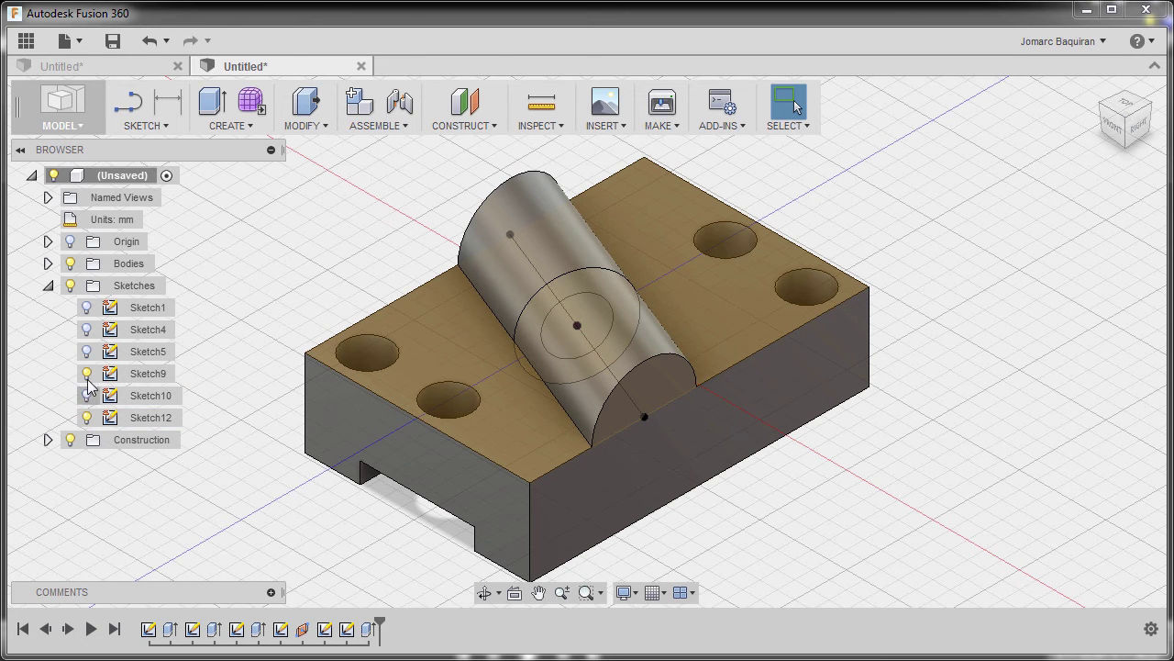
left_click(87, 373)
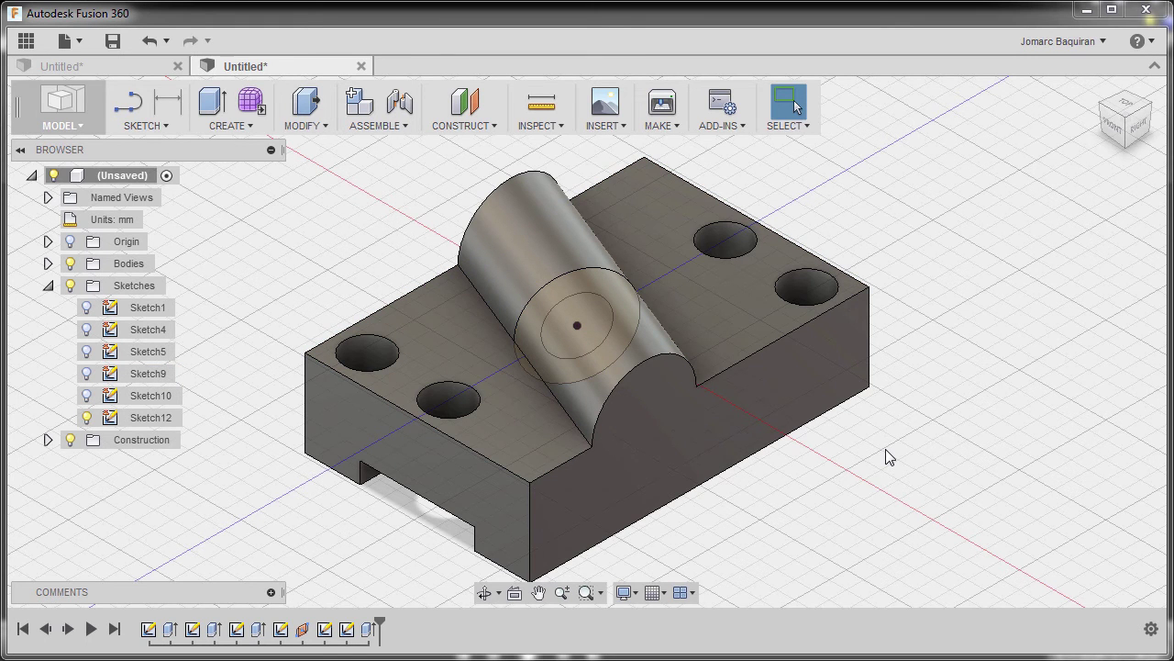
Step: Cut the inner 16 mm circle symmetrically through the whole cylinder with the extents set to All
key("e")
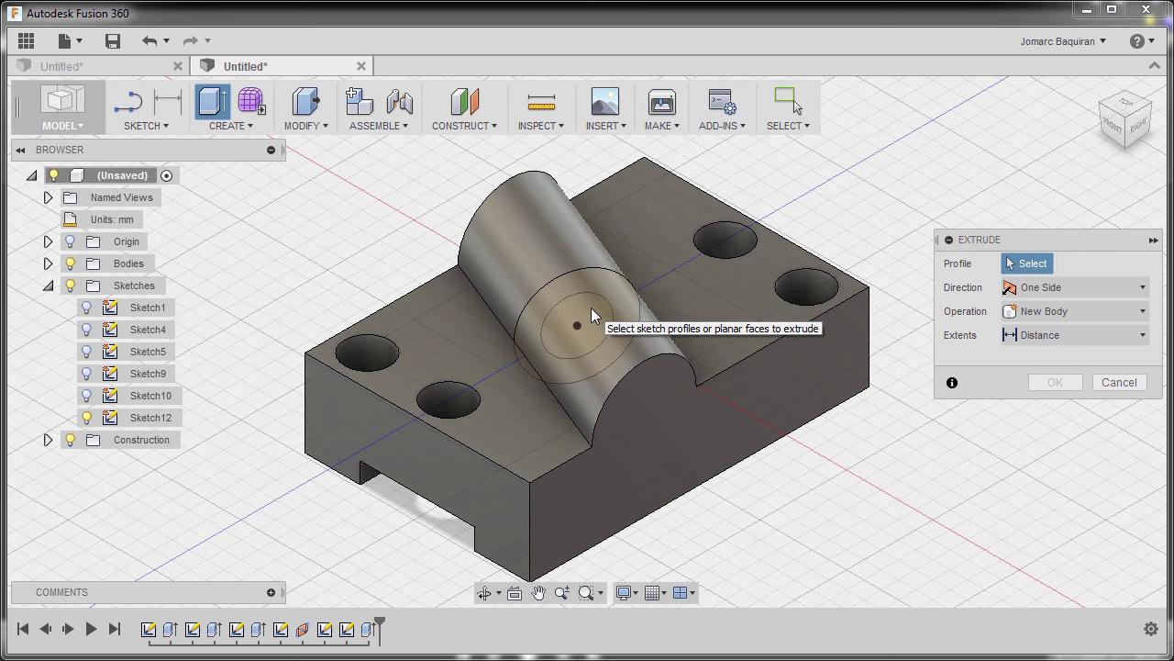
left_click(592, 315)
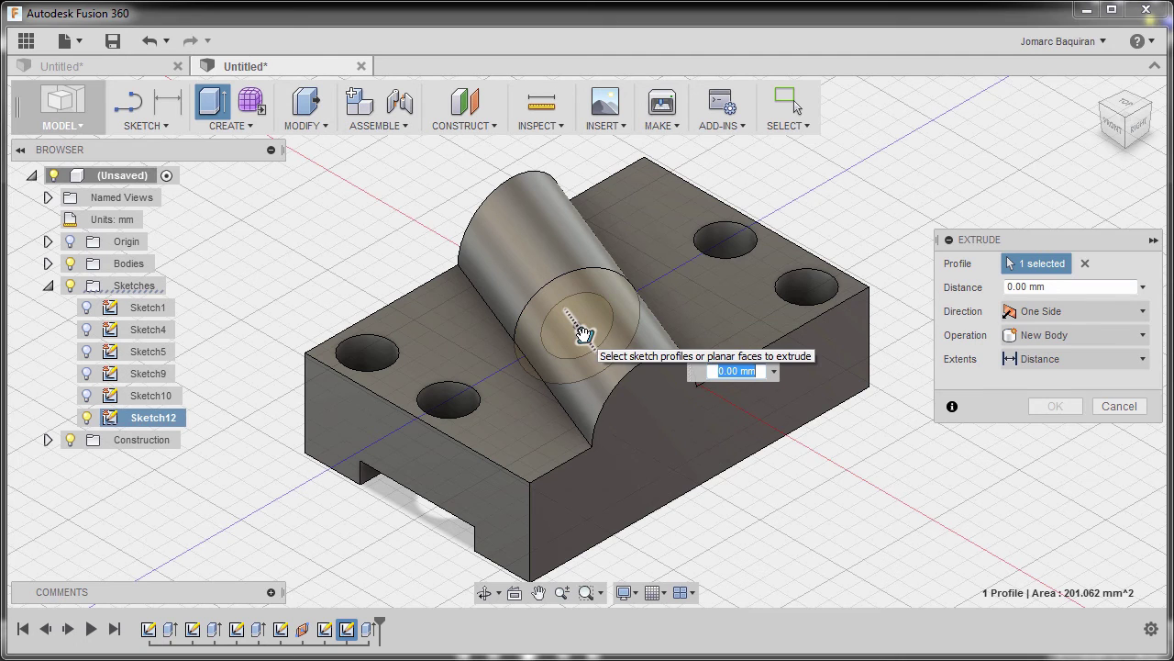
left_click_drag(584, 335, 703, 495)
left_click(1097, 336)
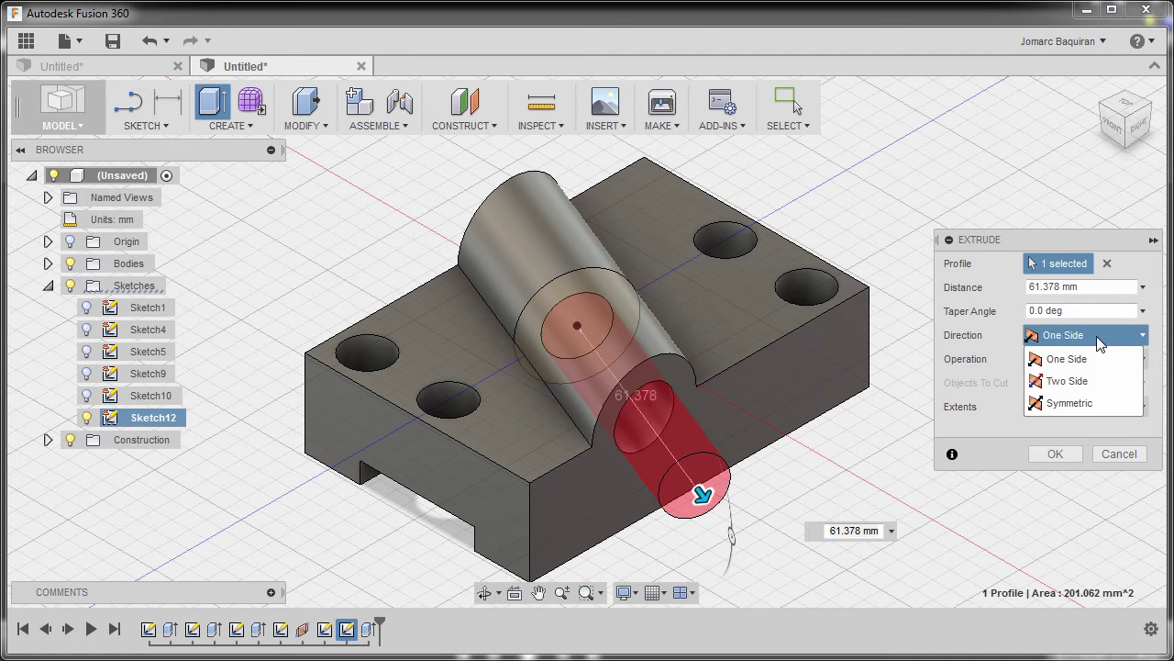
left_click(1093, 406)
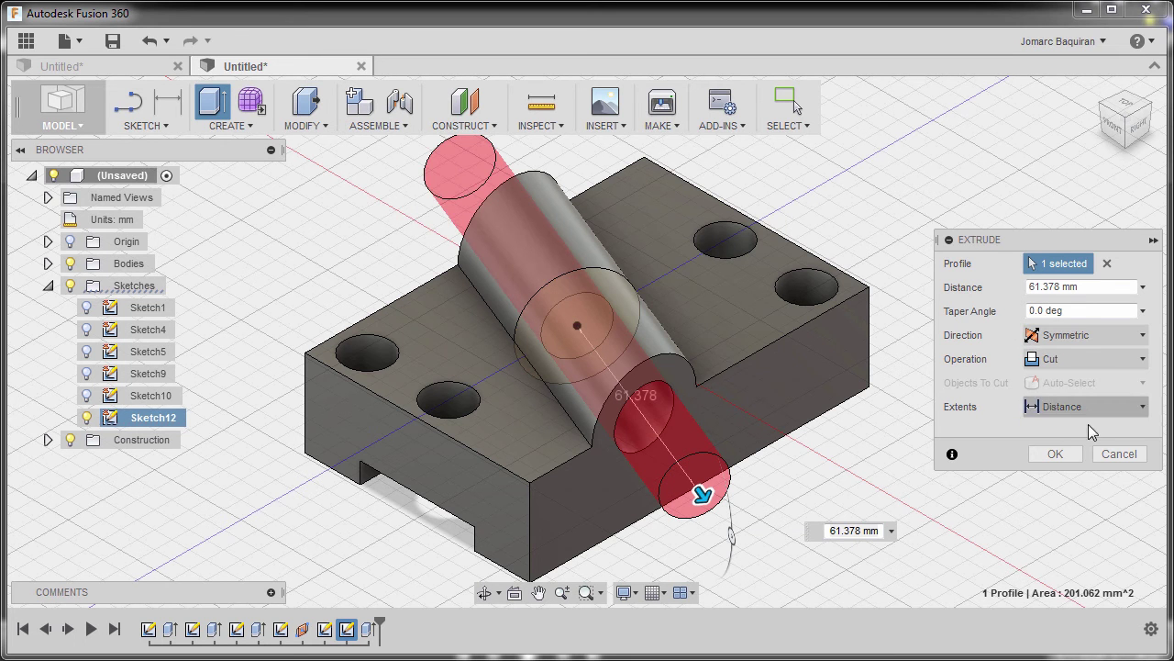
left_click(1084, 405)
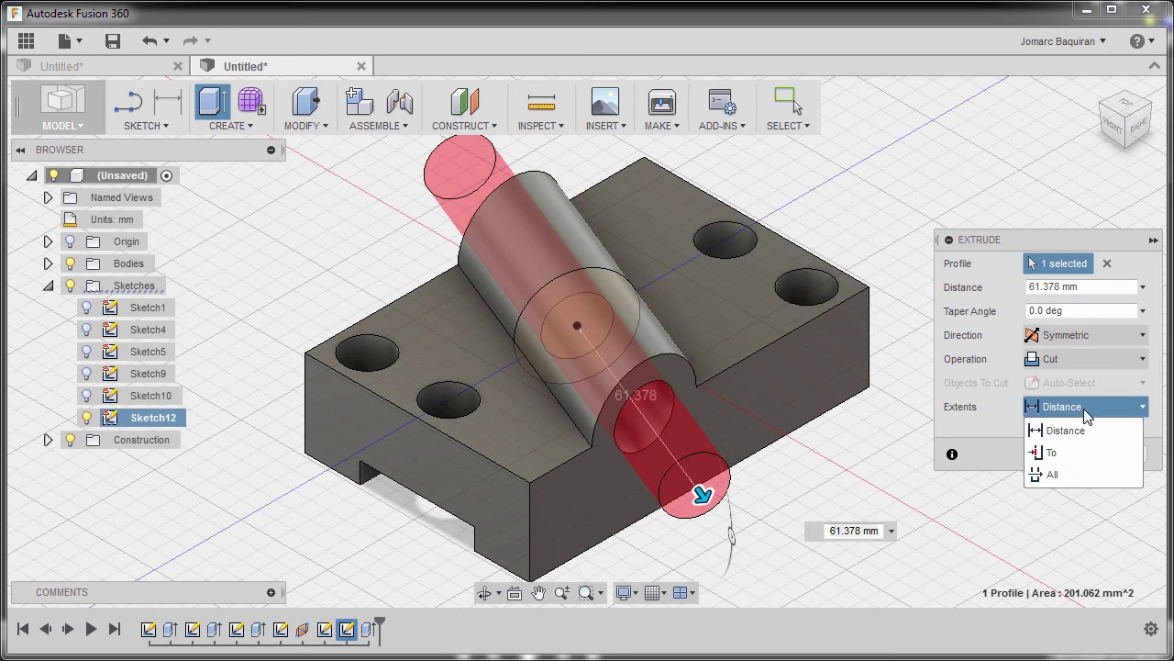
left_click(1082, 474)
left_click(1065, 479)
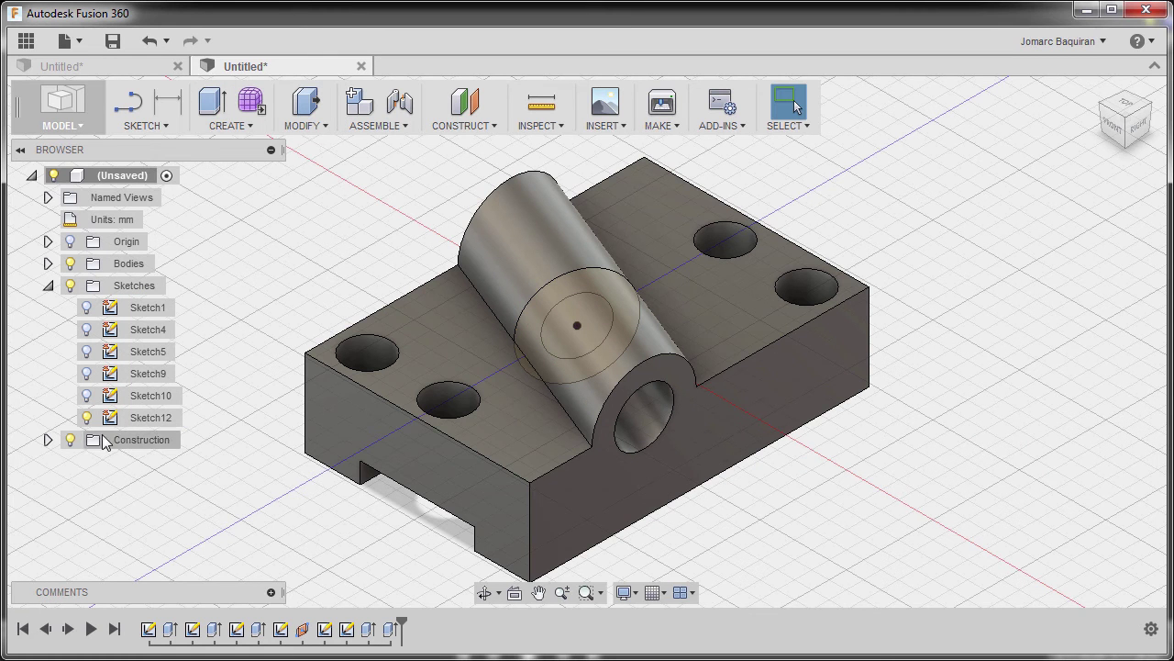
Step: Hide Sketch12 and the construction geometry so only the solid block and cylinder are displayed
left_click(90, 422)
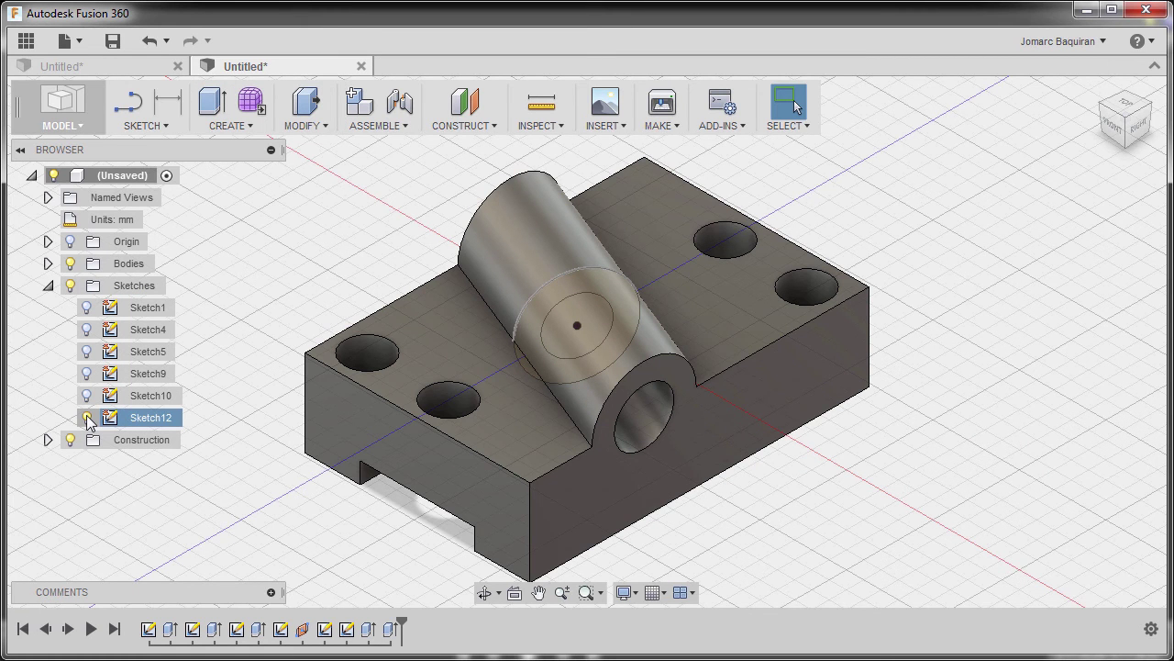
left_click(88, 418)
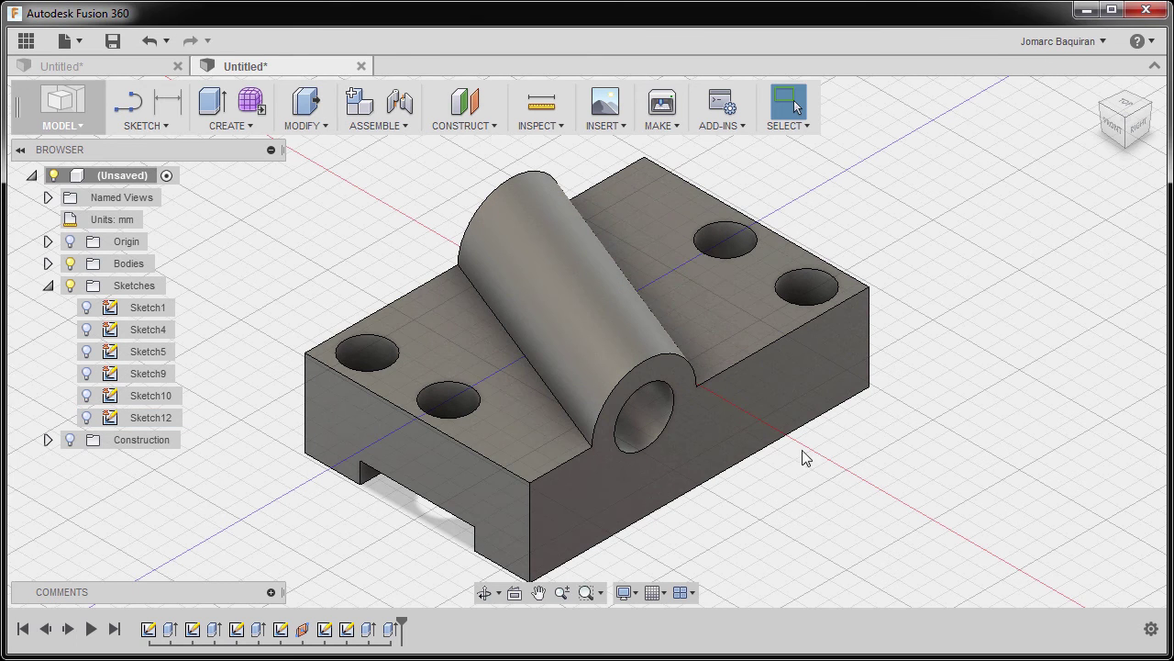
Step: Fillet the two long edges where the angled cylinder meets the block's top face with a 3 mm constant radius
left_click(556, 398)
middle_click_drag(581, 395, 610, 358, "shift")
left_click(610, 356, "shift")
middle_click_drag(568, 400, 1106, 177, "shift")
middle_click_drag(918, 292, 874, 242, "shift")
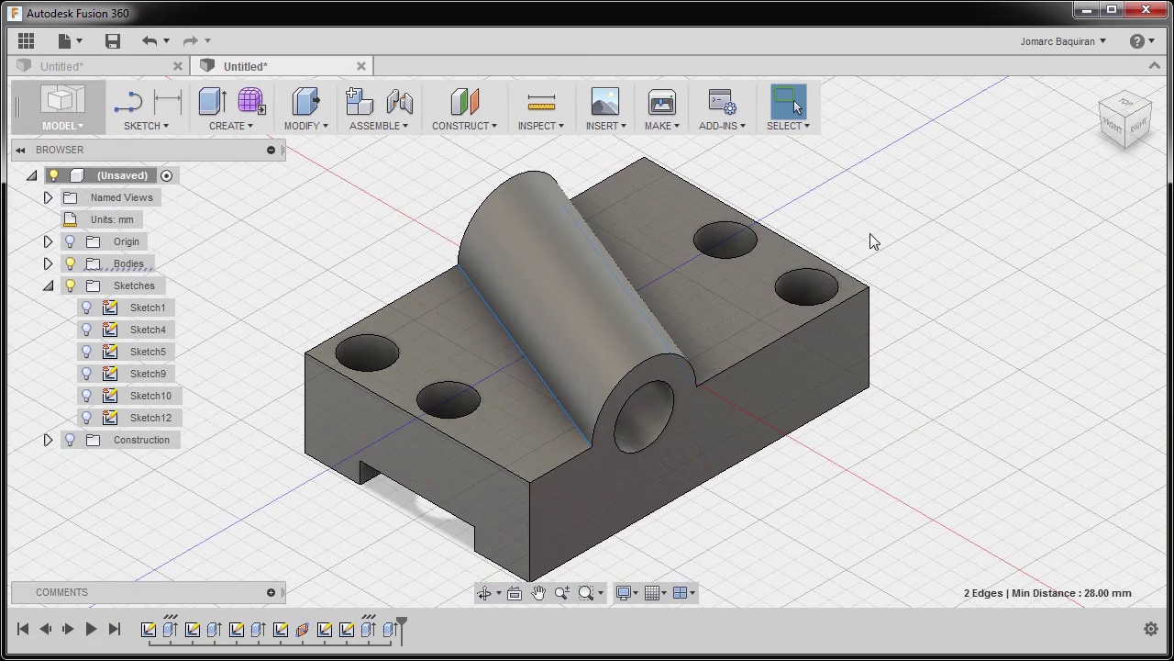
right_click(872, 241)
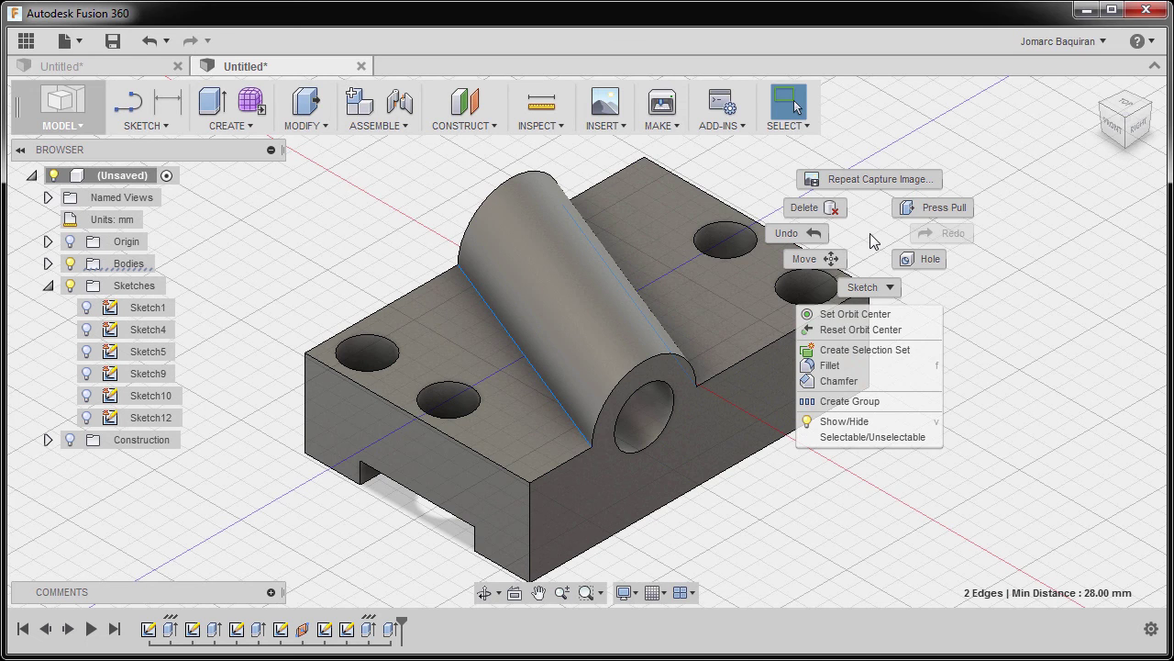
left_click(858, 366)
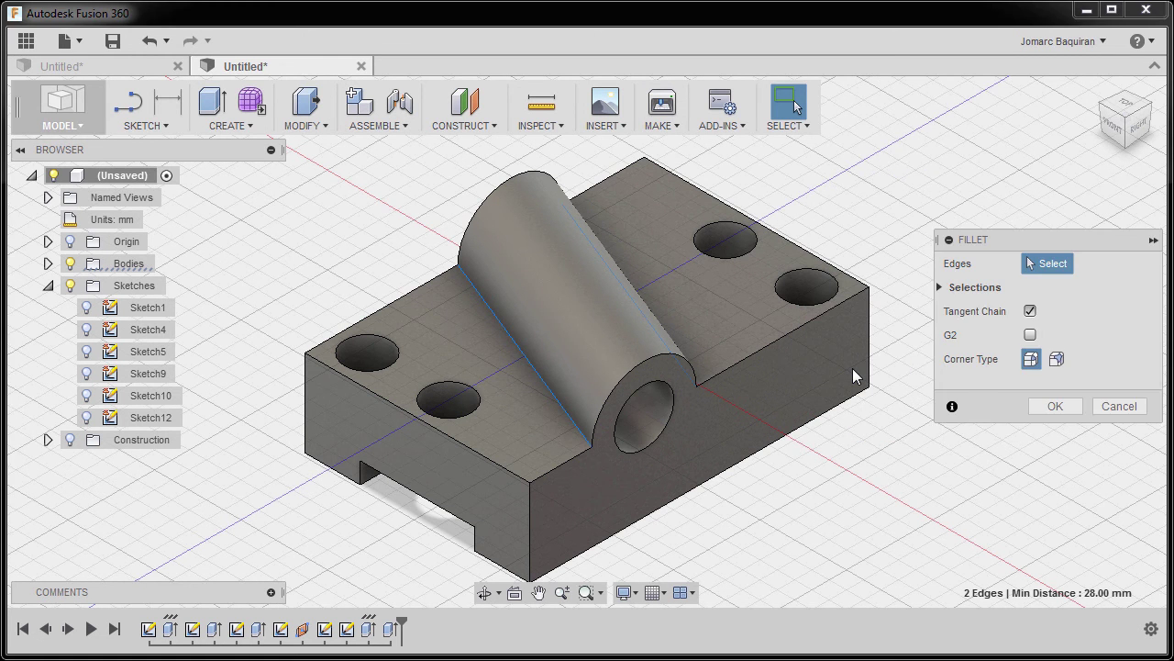
left_click(1074, 334)
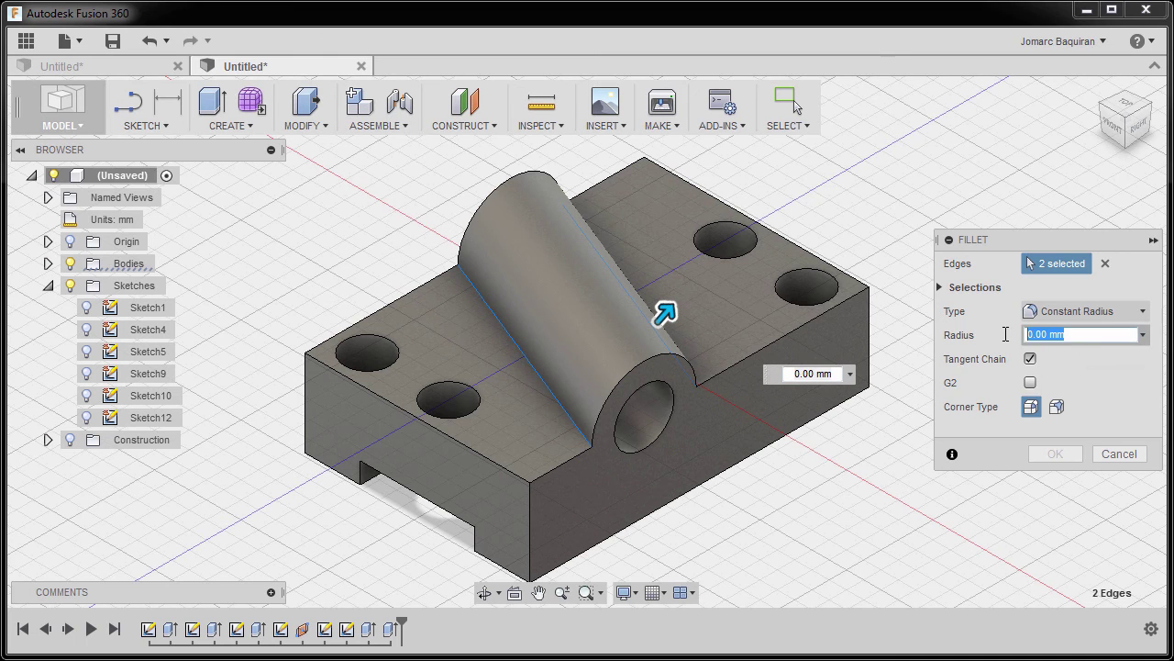
type("3")
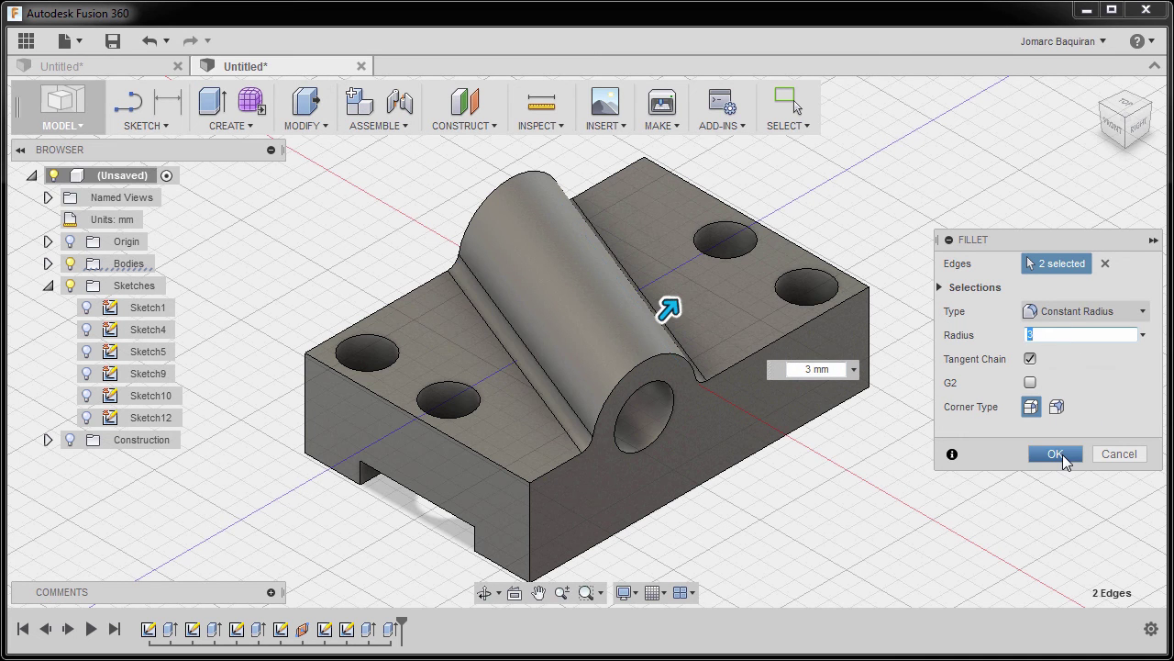
left_click(1055, 454)
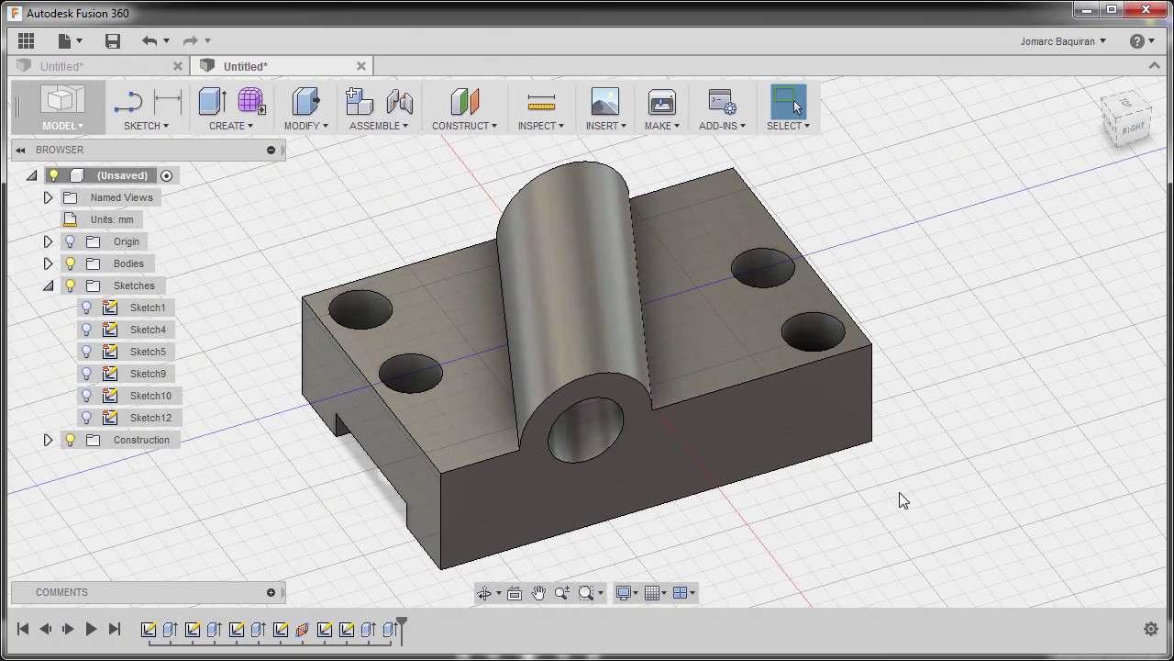
Step: Highlight the construction plane crossing the cylinder from the design history and bring up the available construction commands
left_click(303, 630)
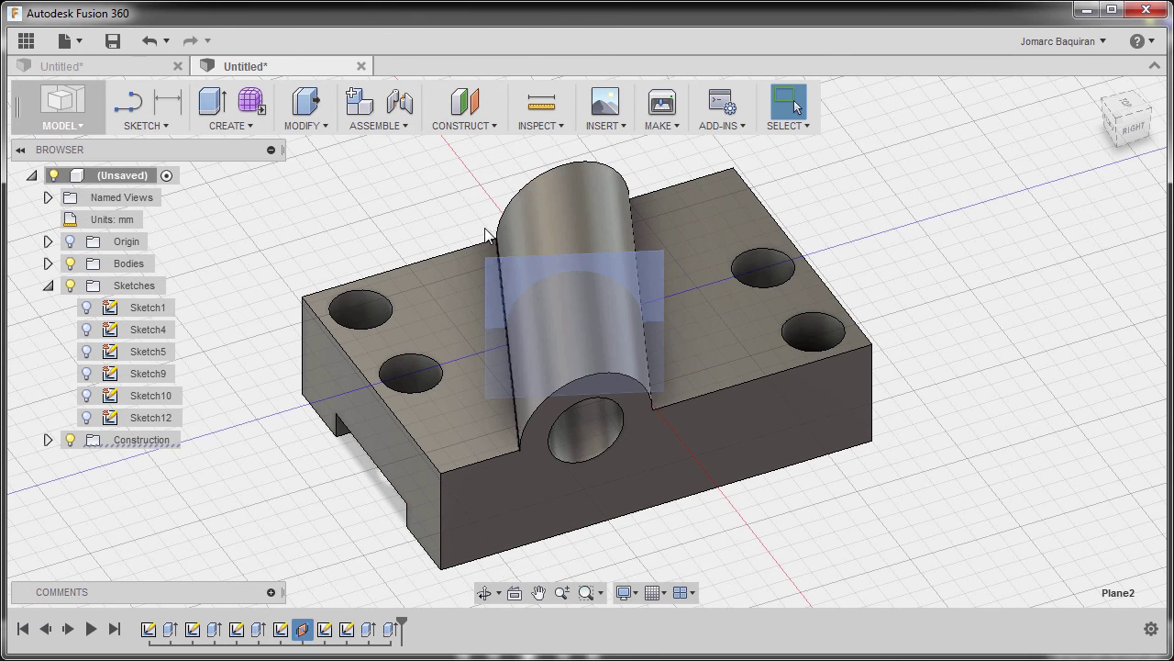
left_click(479, 127)
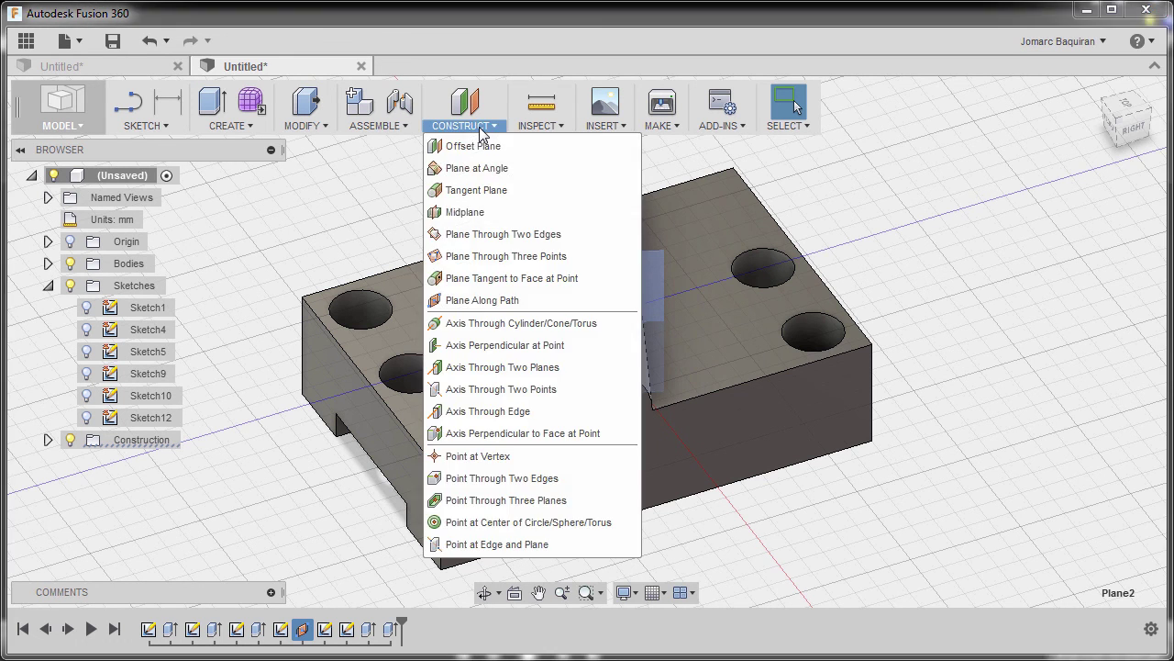